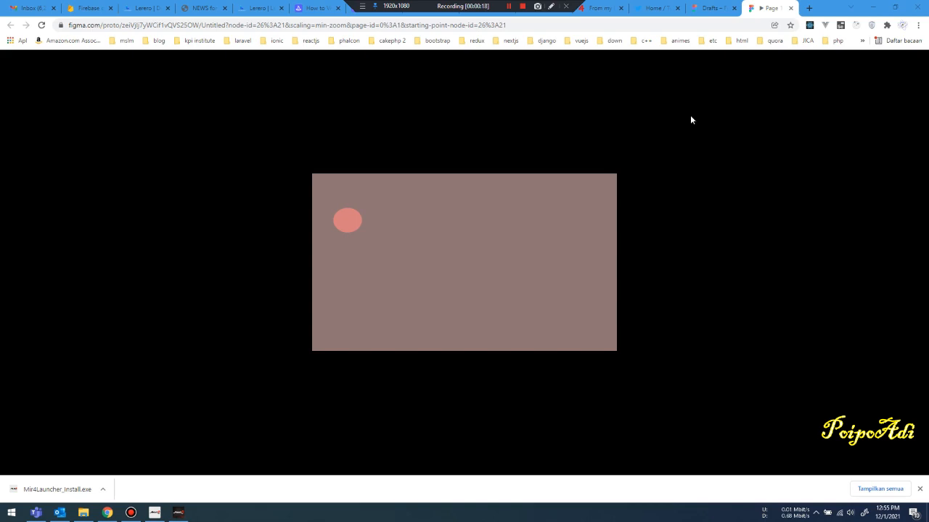
- Test the overlay prototype by repeatedly toggling the "This is my first overlay" message with the red circle
click(352, 221)
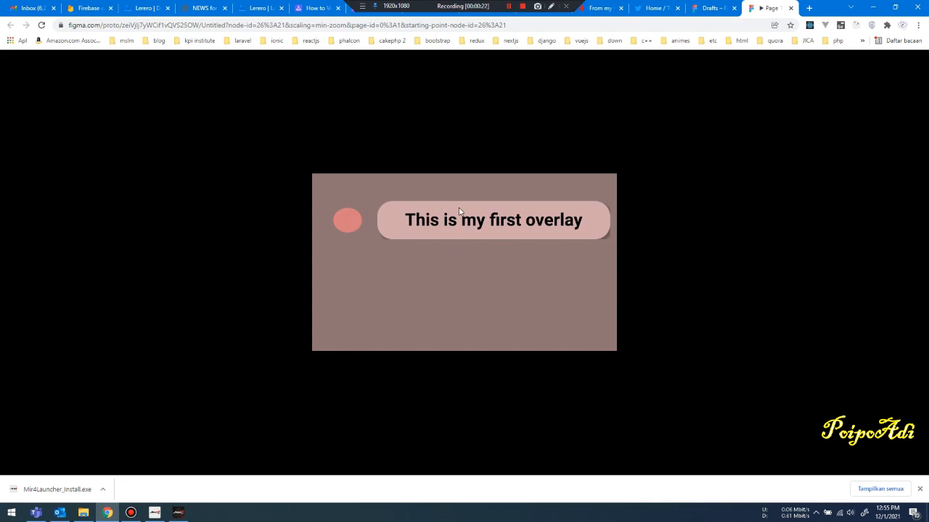
click(341, 226)
click(344, 229)
click(356, 227)
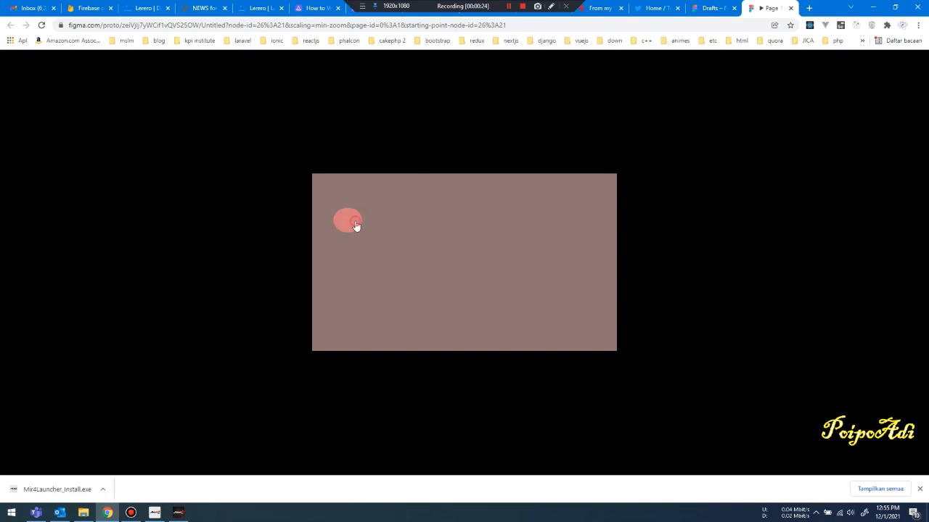
click(356, 224)
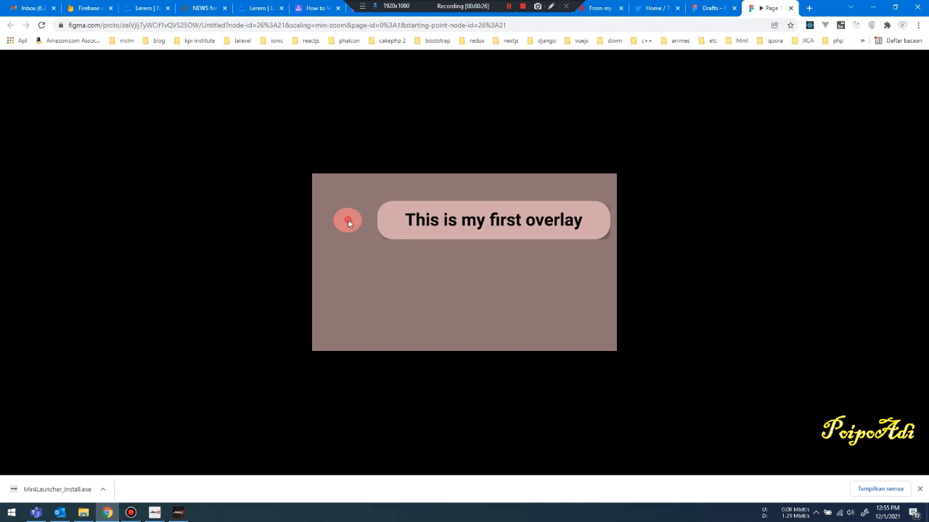
click(348, 220)
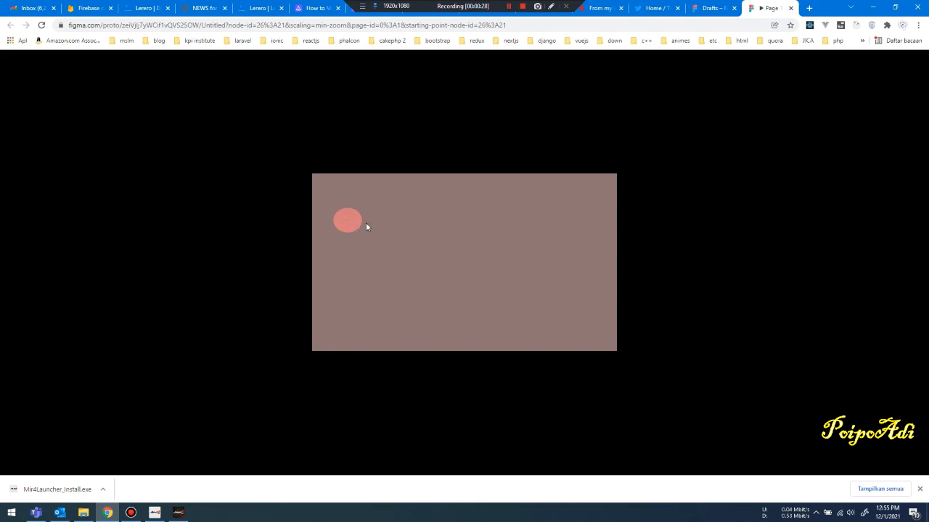
click(349, 220)
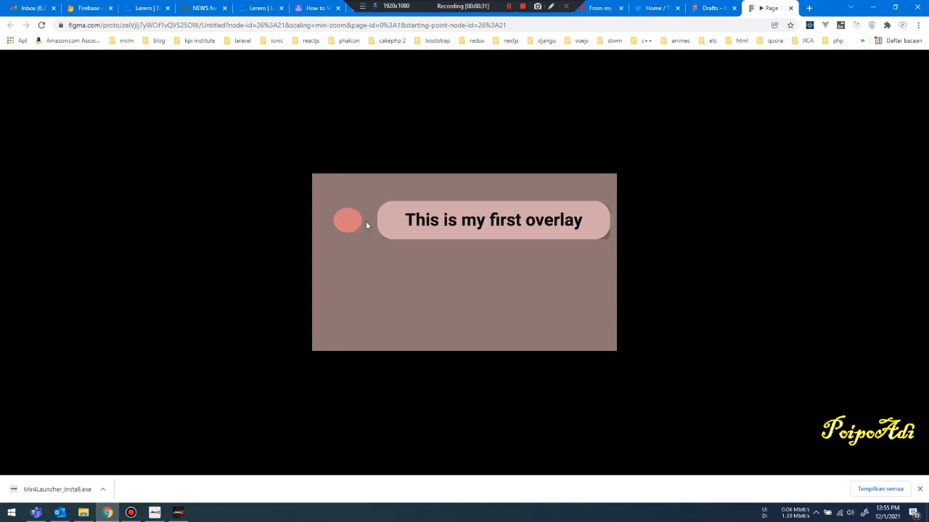
click(353, 227)
click(354, 226)
click(354, 226)
click(354, 226)
click(353, 226)
click(354, 226)
click(347, 222)
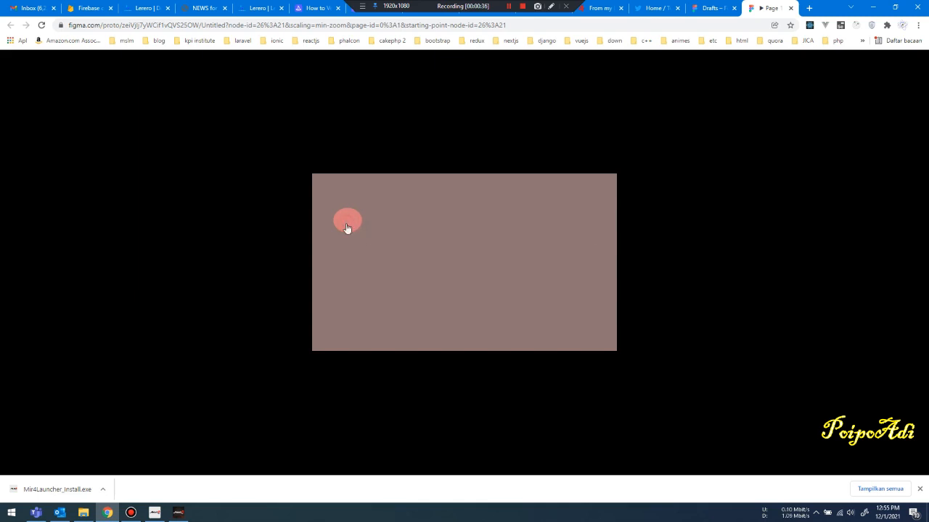
click(351, 228)
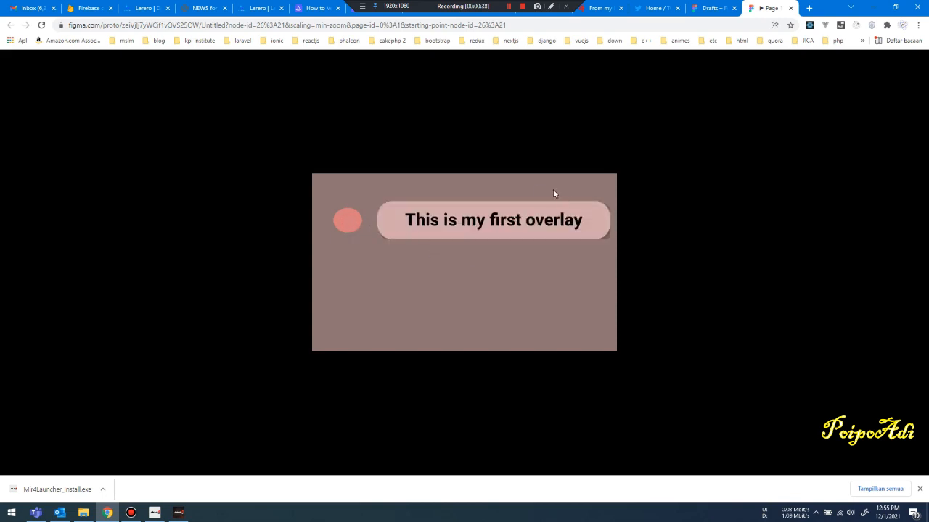
click(352, 227)
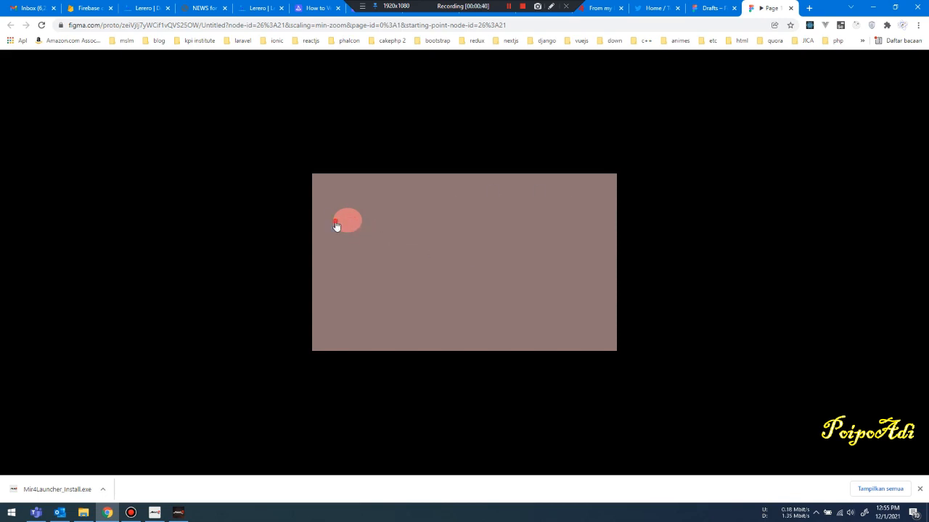
click(338, 225)
click(340, 226)
click(353, 222)
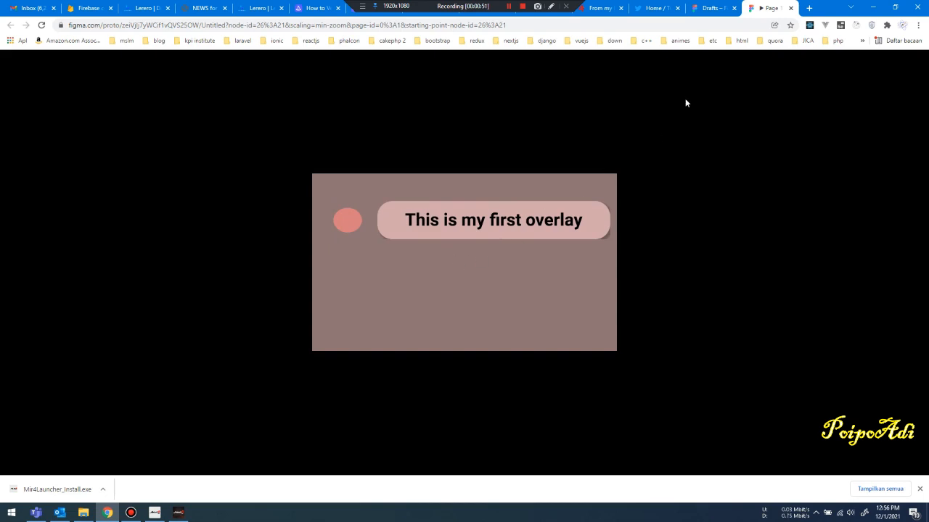
- Create a new blank design file from the drafts page and close the prototype preview
click(709, 15)
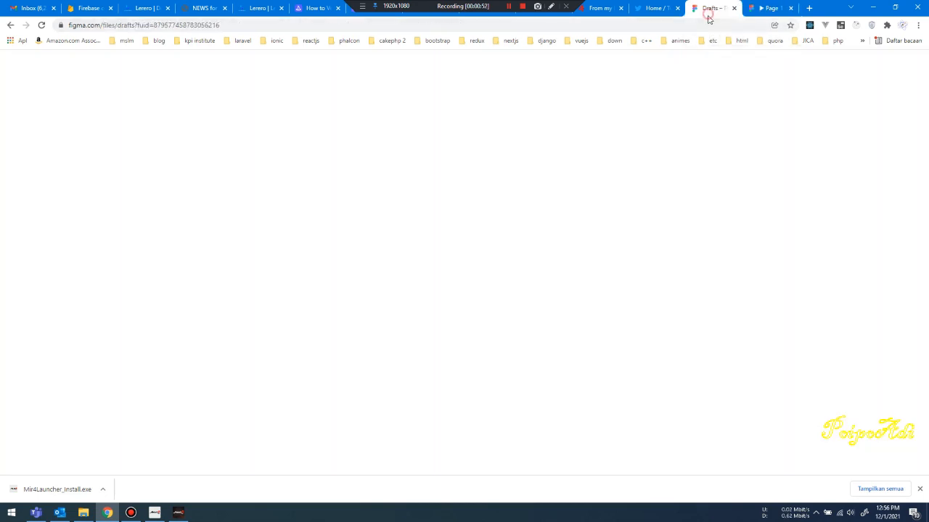
click(185, 124)
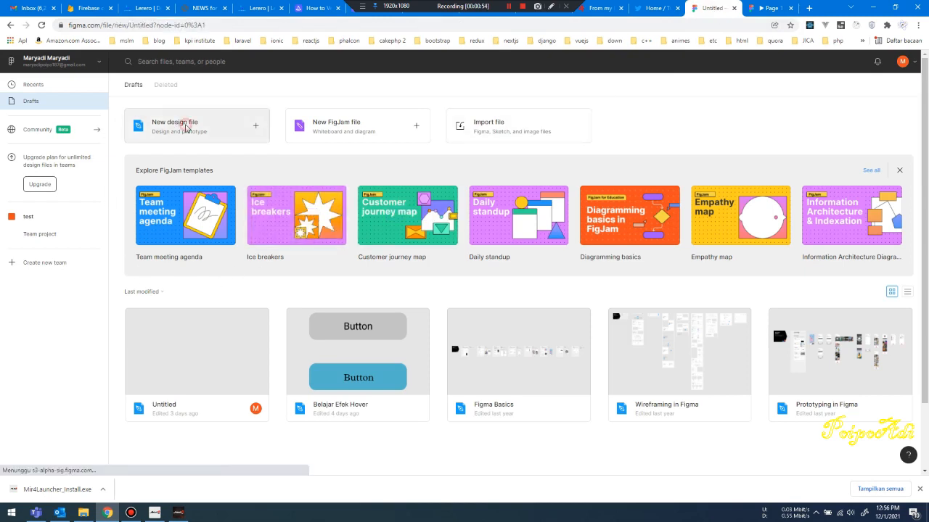
click(791, 8)
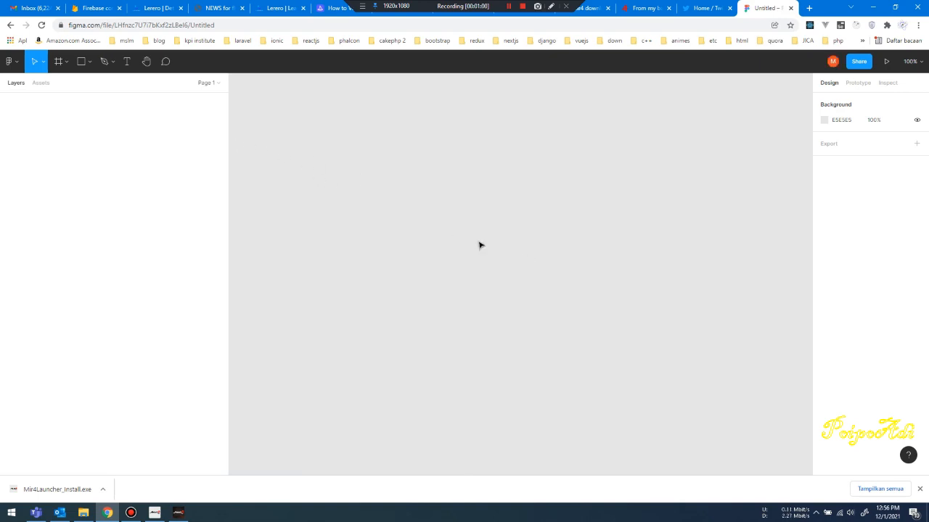
- Draw a large rectangle about 839 × 468 and a small rectangle about 166 × 42 inside it
key(r)
mouse_move(310, 187)
mouse_down()
mouse_move(574, 351)
mouse_move(717, 416)
mouse_up()
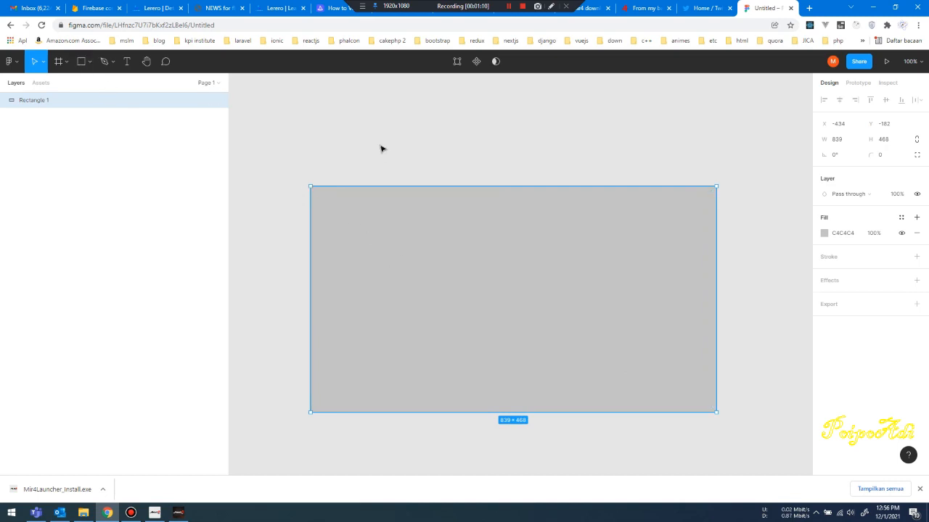
key(r)
drag(384, 246, 469, 275)
scroll(454, 273, up, 3)
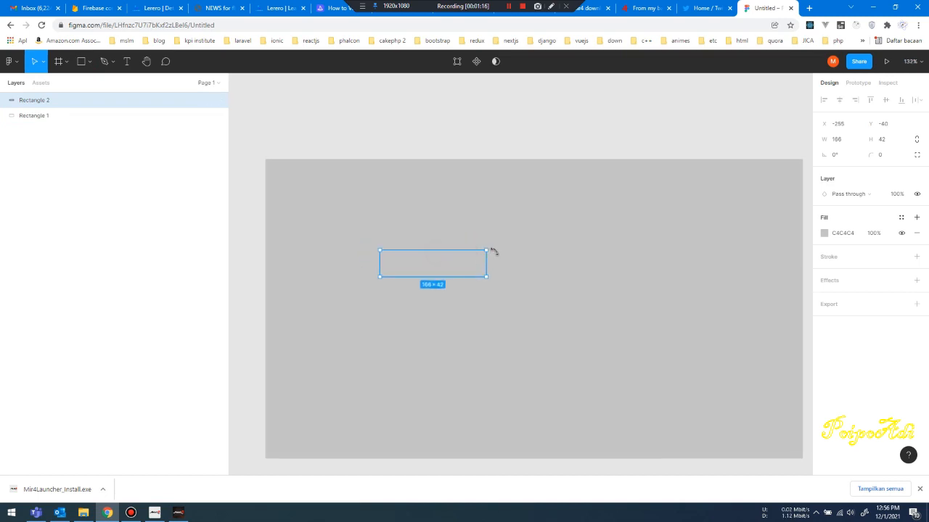
- Move the small rectangle above the large one and set its corner radius to 12
click(884, 155)
text(2)
drag(467, 262, 478, 116)
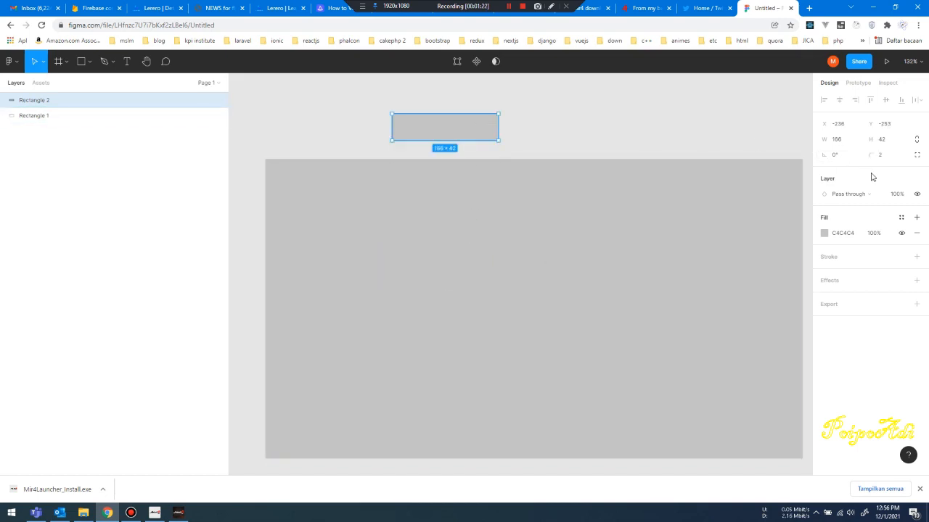
click(893, 155)
click(444, 127)
- Add the text "Button" and centre it on the small rounded rectangle
key(t)
click(417, 129)
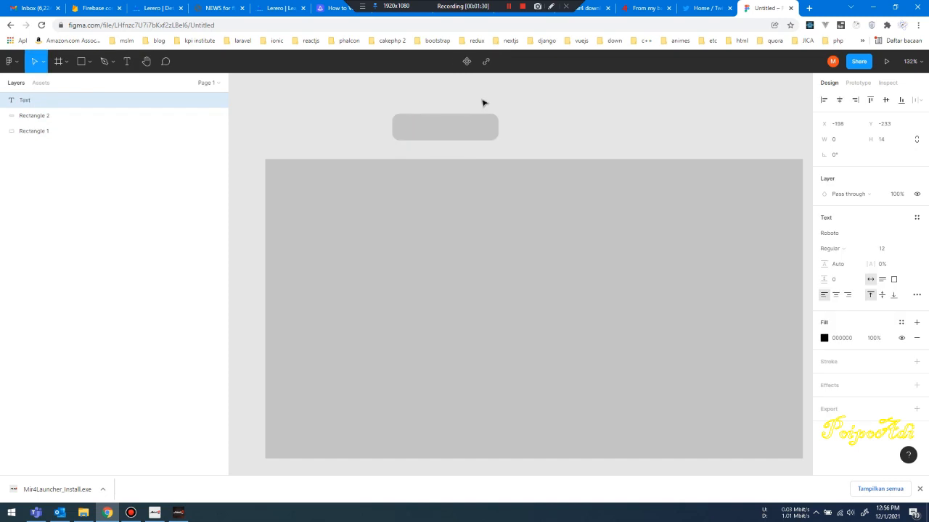
text(Button)
key(Escape)
drag(429, 129, 444, 126)
- Change the small rounded rectangle's fill to light pink FFC3C3
click(472, 129)
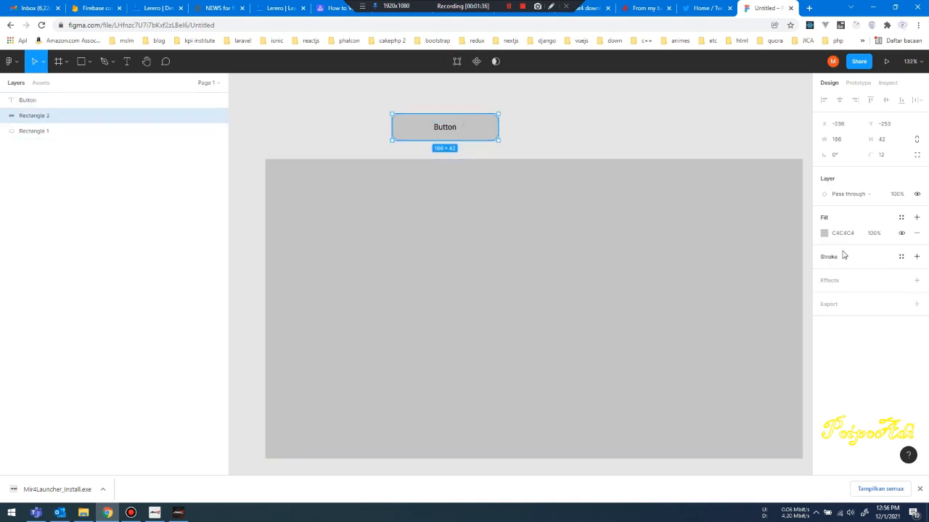
click(824, 233)
drag(736, 265, 724, 233)
click(701, 112)
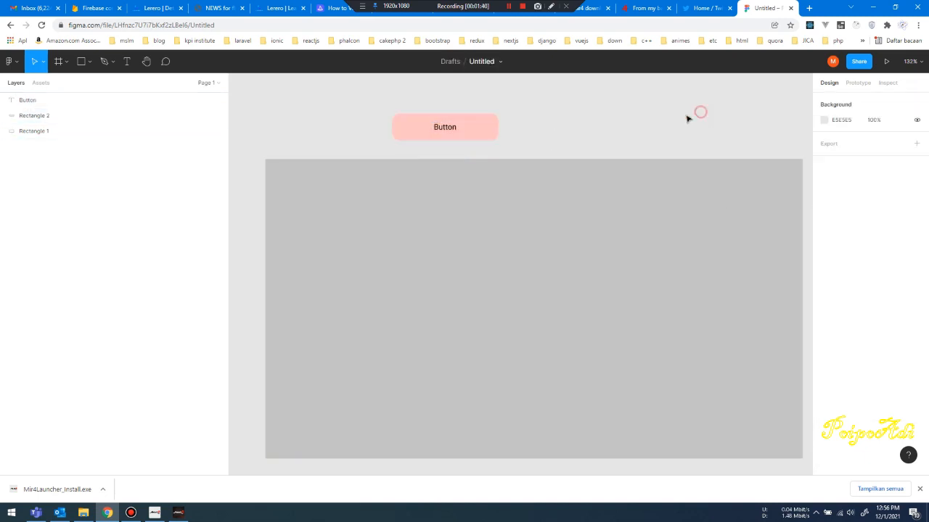
- Group the "Button" text with its pink rectangle and convert the group to a frame
click(465, 129)
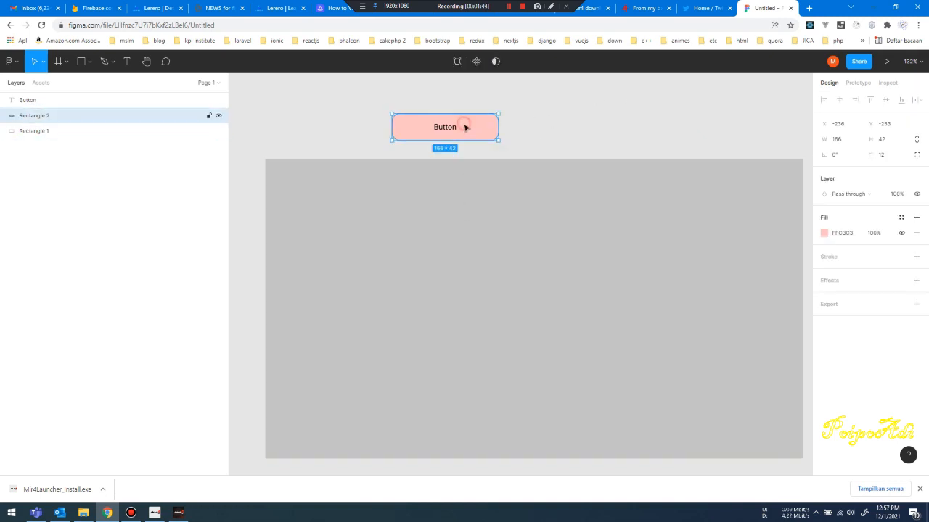
click(469, 255)
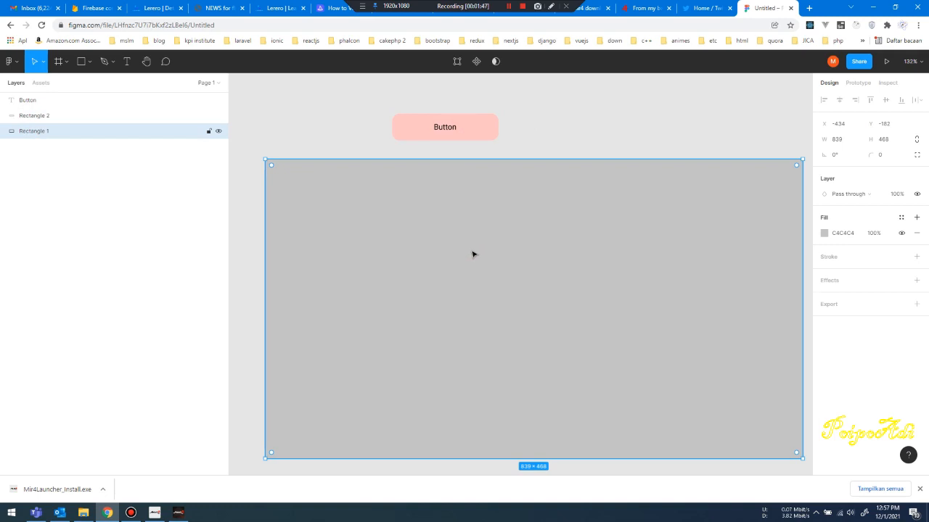
click(479, 132)
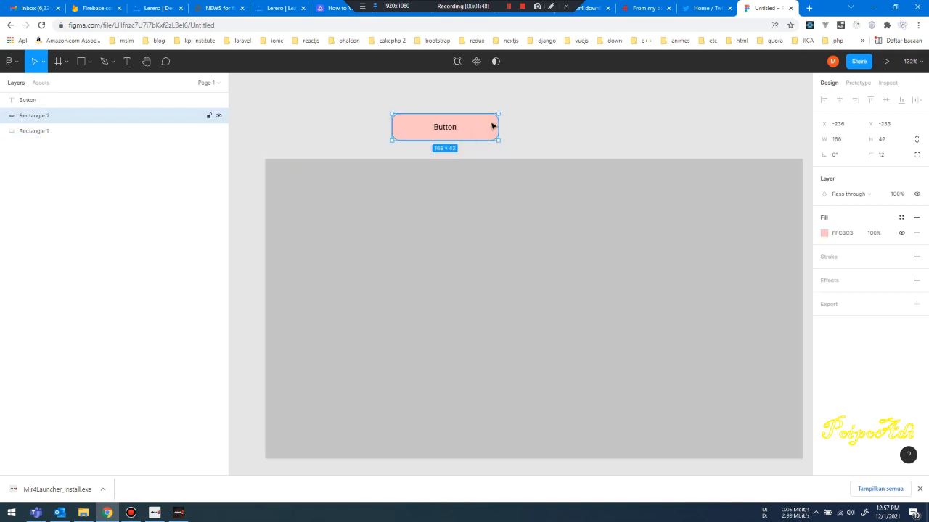
drag(477, 169, 479, 135)
click(543, 135)
click(474, 126)
shift+click(450, 128)
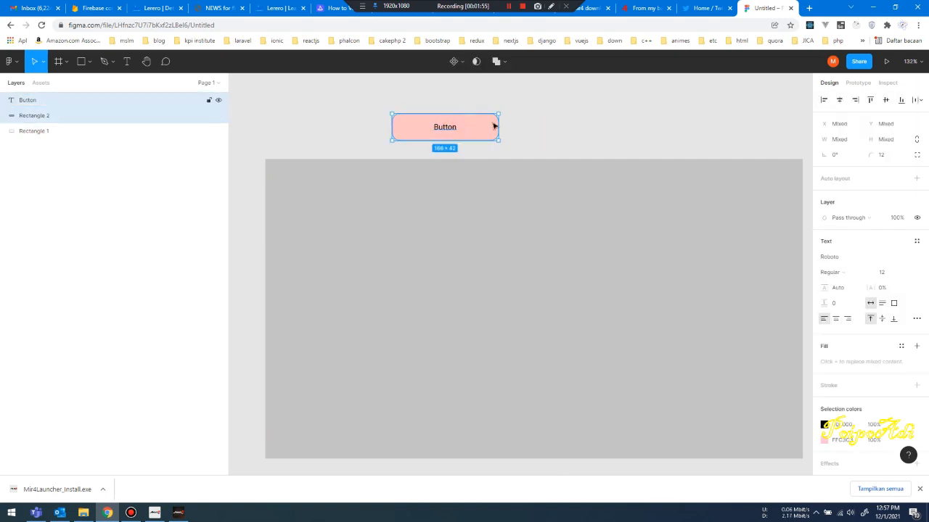
key(ctrl+g)
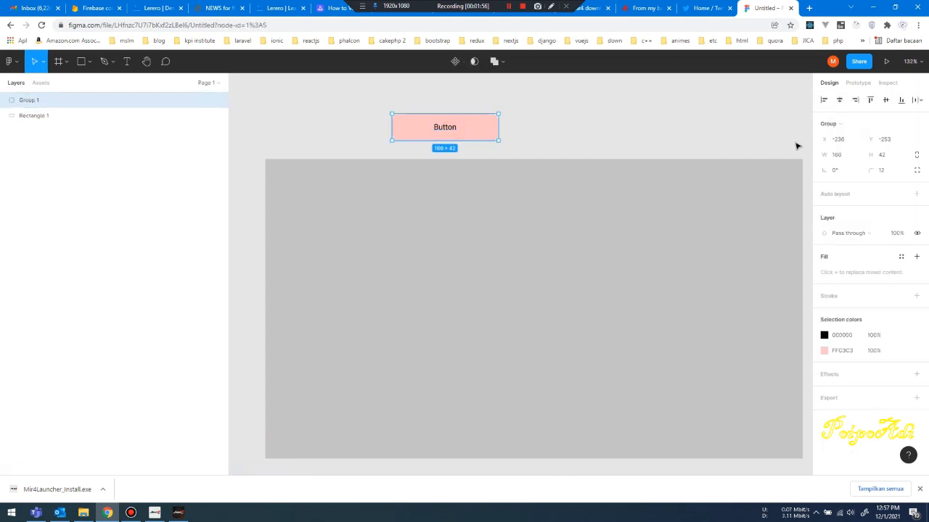
click(842, 124)
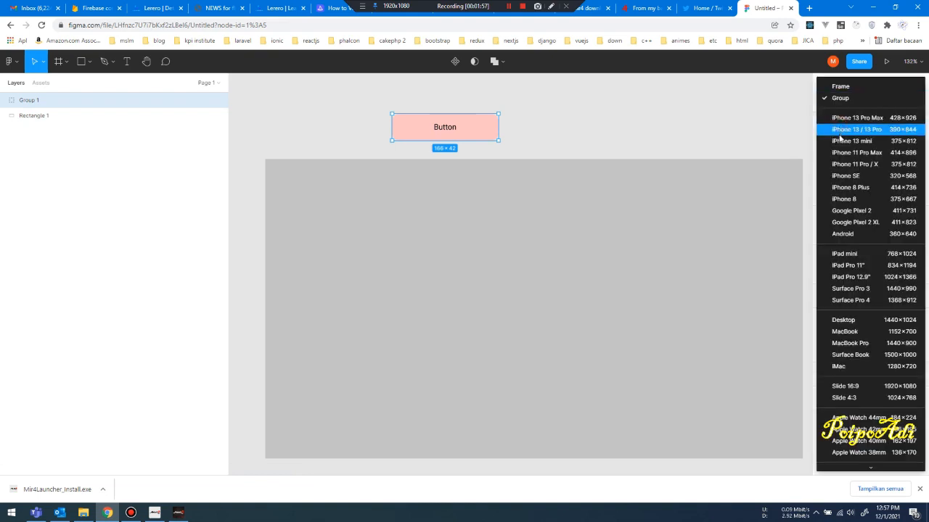
click(843, 87)
- Move the button frame above the large grey rectangle to about X -295, Y -260
drag(477, 131, 456, 128)
scroll(707, 251, up, 1)
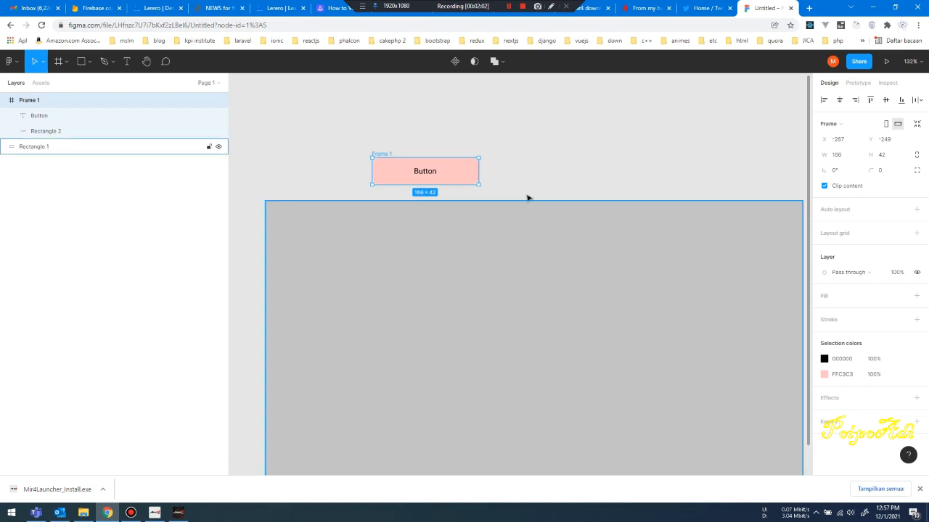
drag(472, 174, 451, 169)
scroll(651, 201, up, 1)
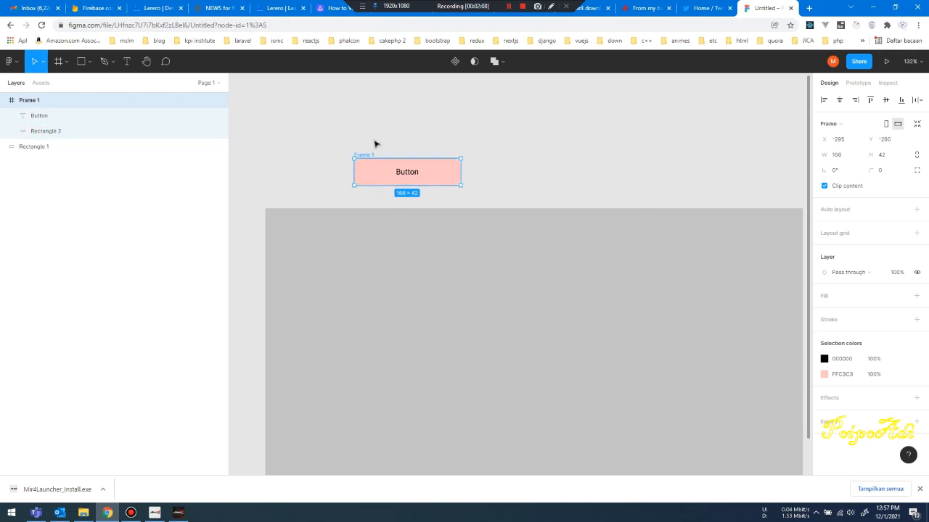
- Draw a rectangle about 411 × 209 above and to the right of the button, with a corner radius of 13
scroll(541, 164, up, 3)
key(r)
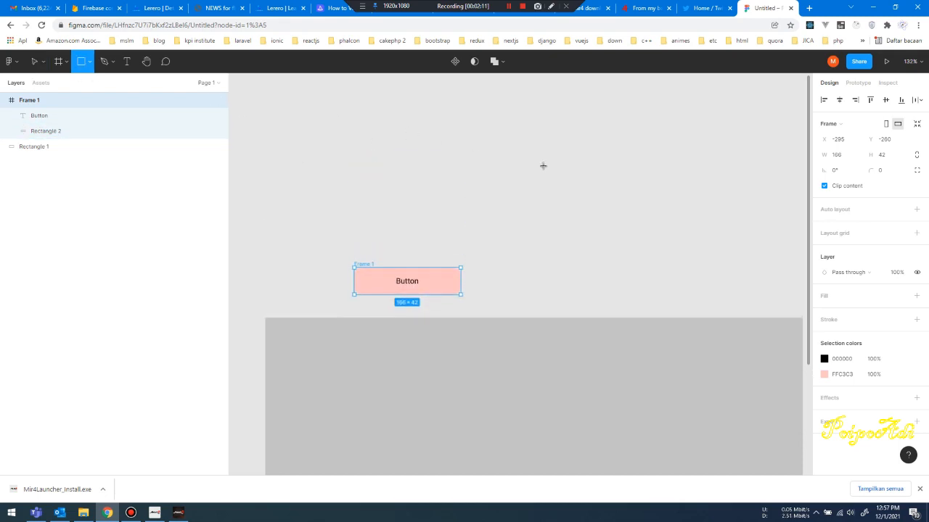
mouse_move(510, 122)
mouse_down()
mouse_move(733, 251)
mouse_move(774, 255)
mouse_up()
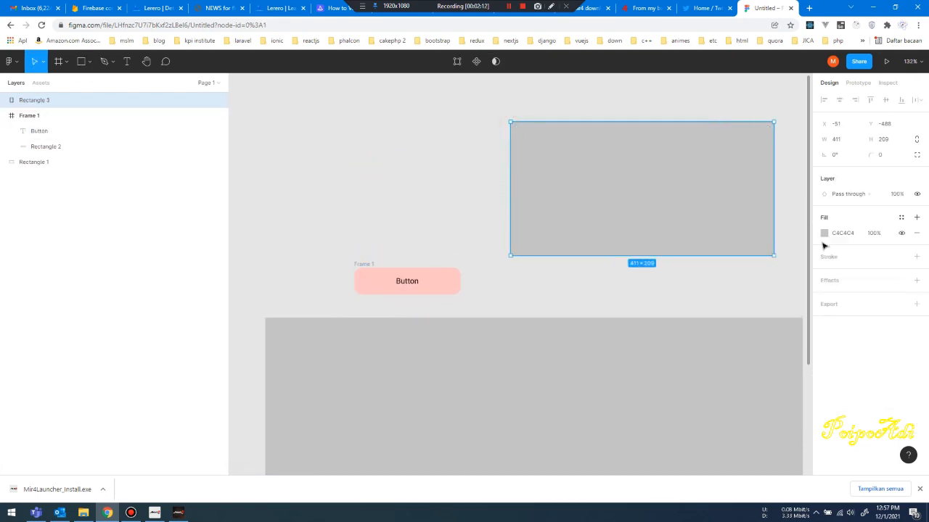
click(879, 154)
text(2)
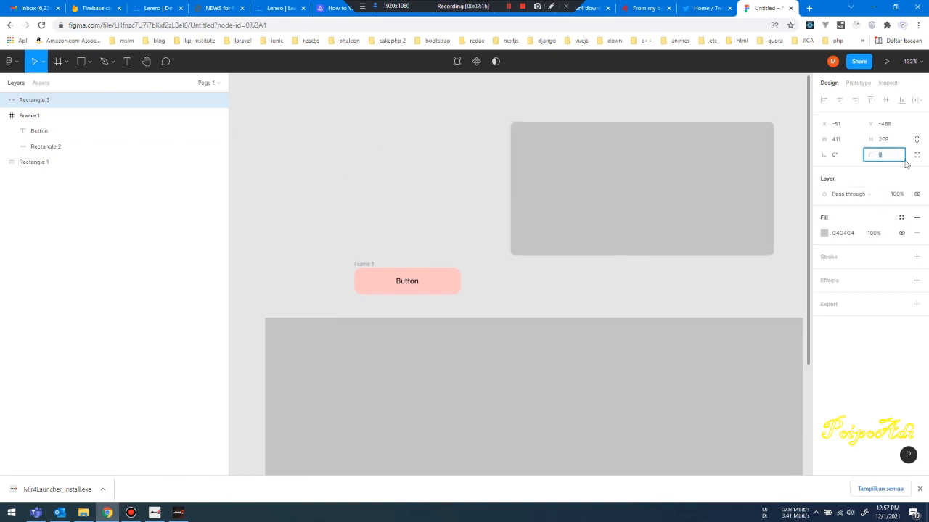
- Change the new rounded rectangle's fill to light green C9DF9A
click(824, 233)
click(732, 249)
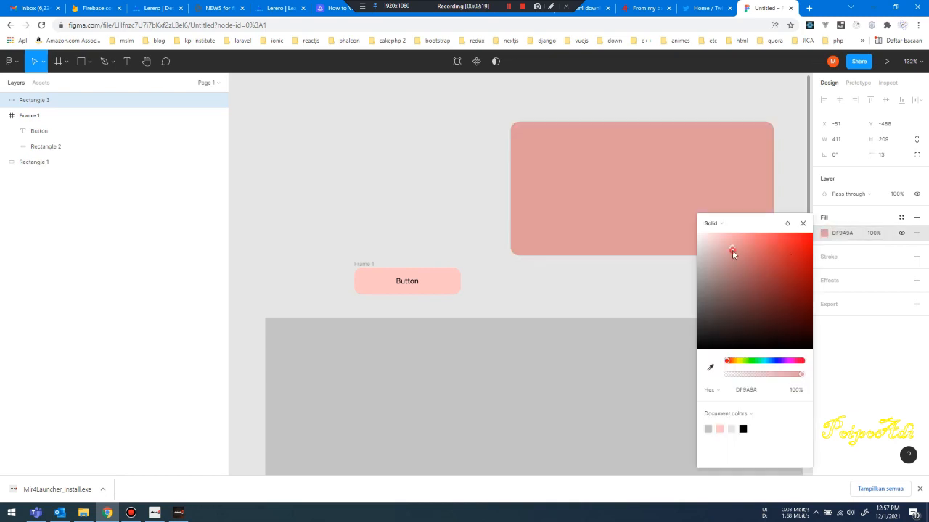
click(743, 360)
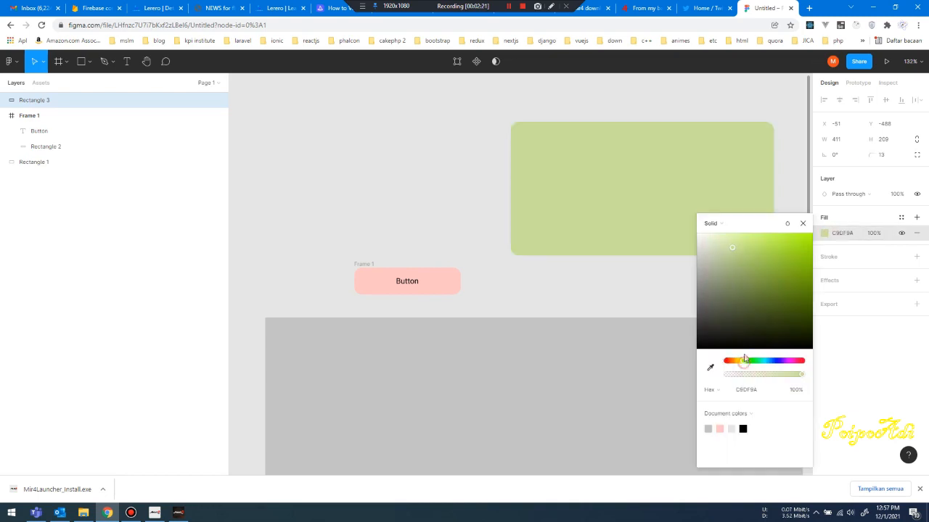
click(794, 140)
click(714, 188)
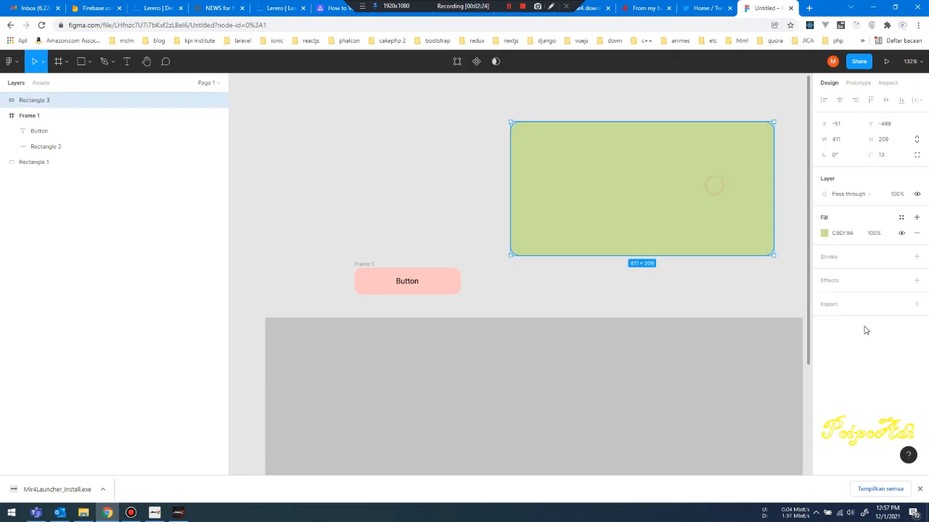
- Add a drop shadow to the green rectangle with an X offset of 4 and a spread of 2
click(830, 281)
click(824, 296)
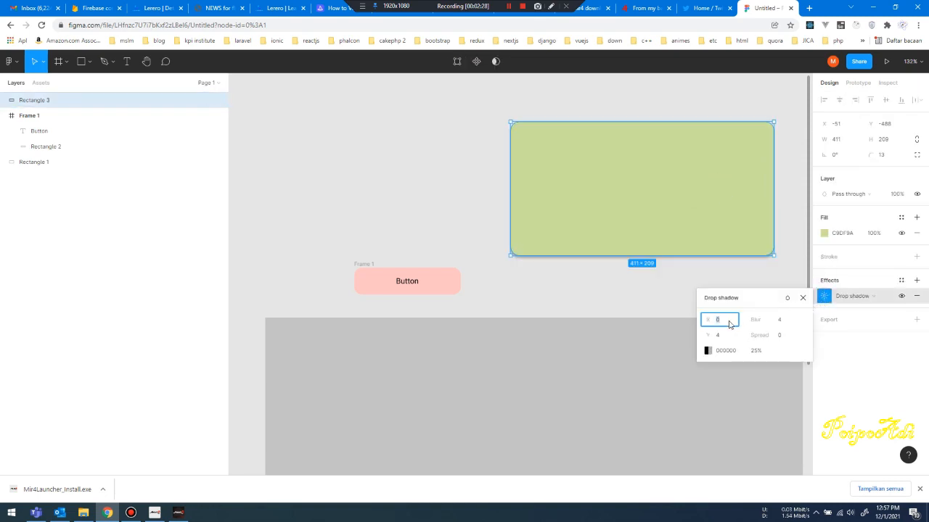
click(787, 337)
key(Up)
key(Up)
key(Up)
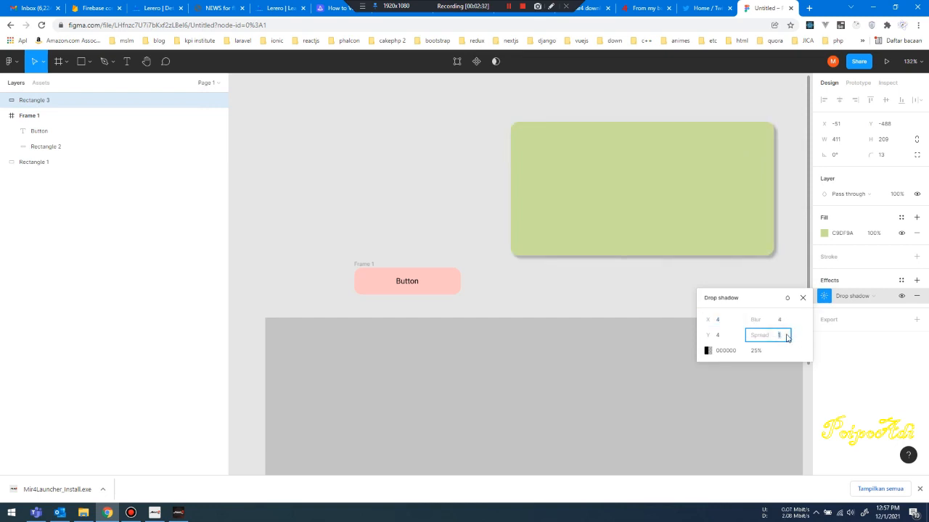
key(Down)
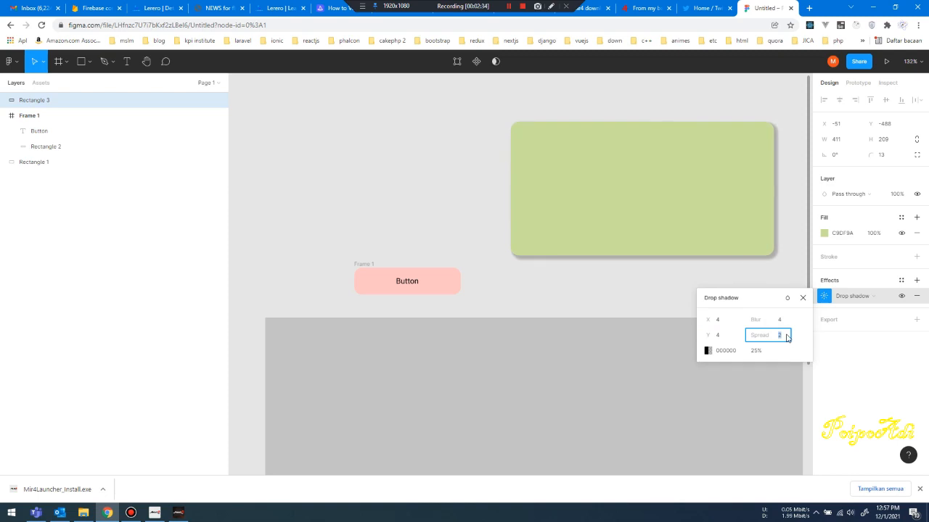
- Add the text "Ini adalah contoh overlay di figma" in the upper middle of the green rectangle
click(609, 296)
click(616, 203)
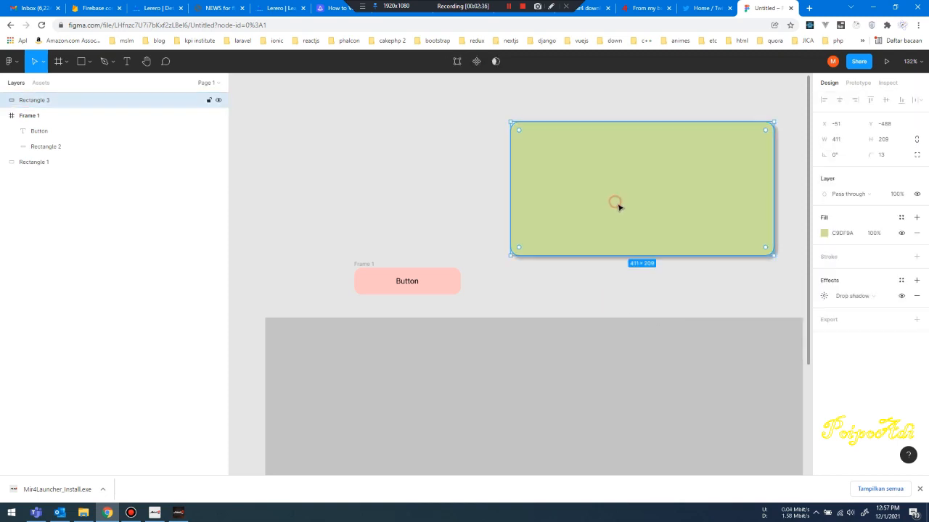
click(127, 62)
click(594, 171)
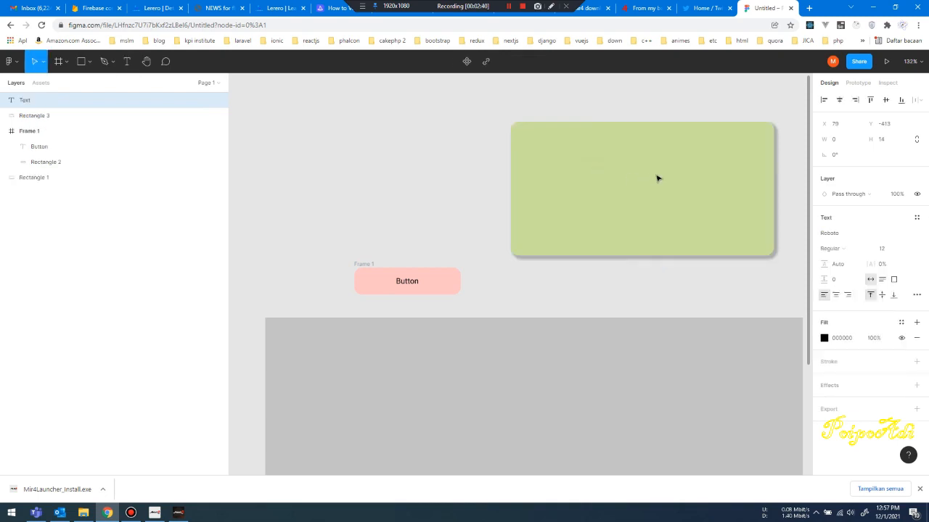
text(Ini adalah con)
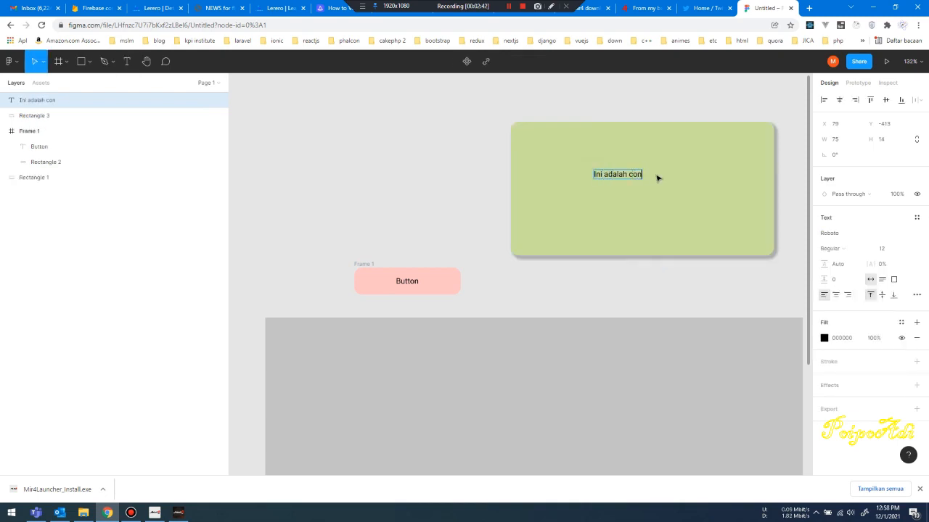
text(toh overlay di figma)
key(Escape)
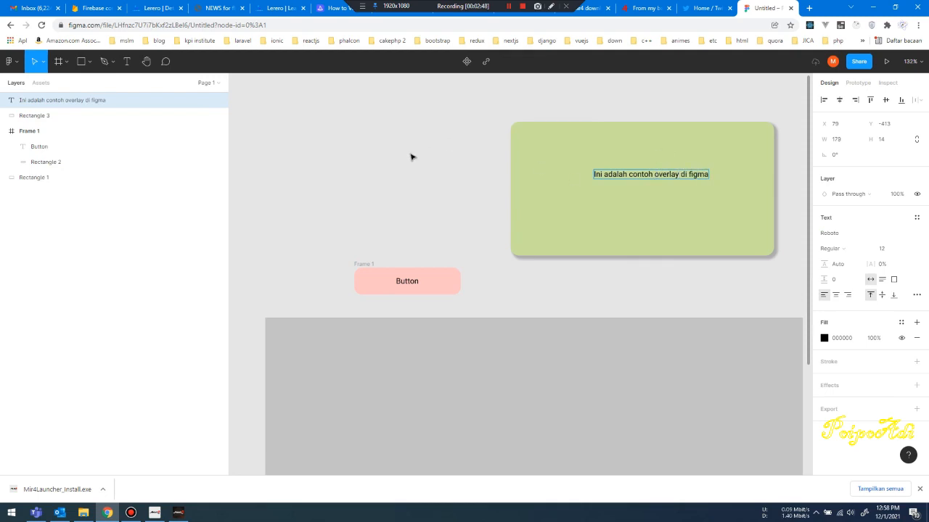
- Group the overlay text with the green rectangle and convert the group to a frame
shift+click(560, 172)
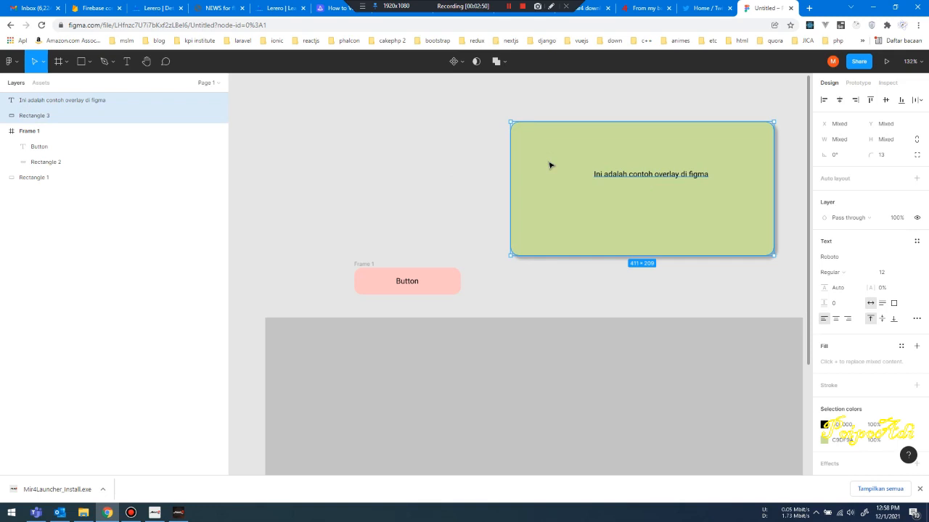
key(ctrl+g)
click(846, 125)
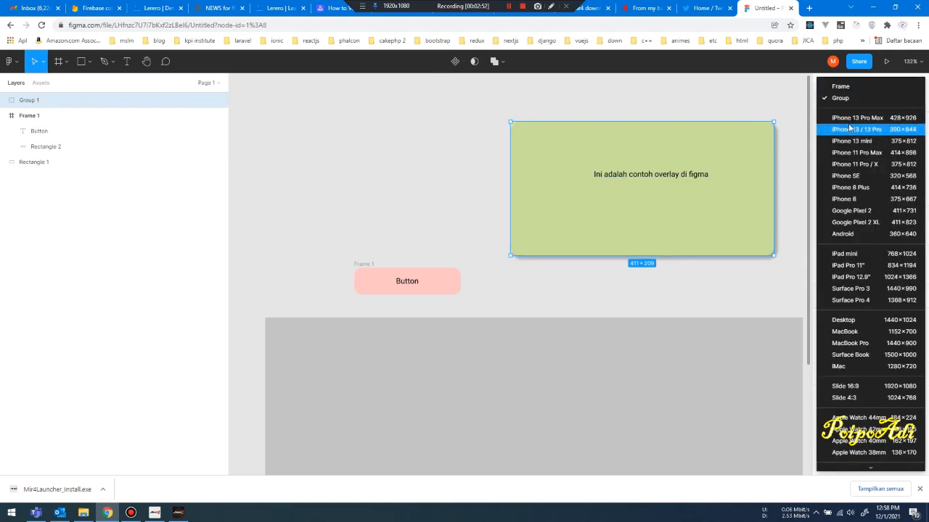
click(842, 87)
click(630, 176)
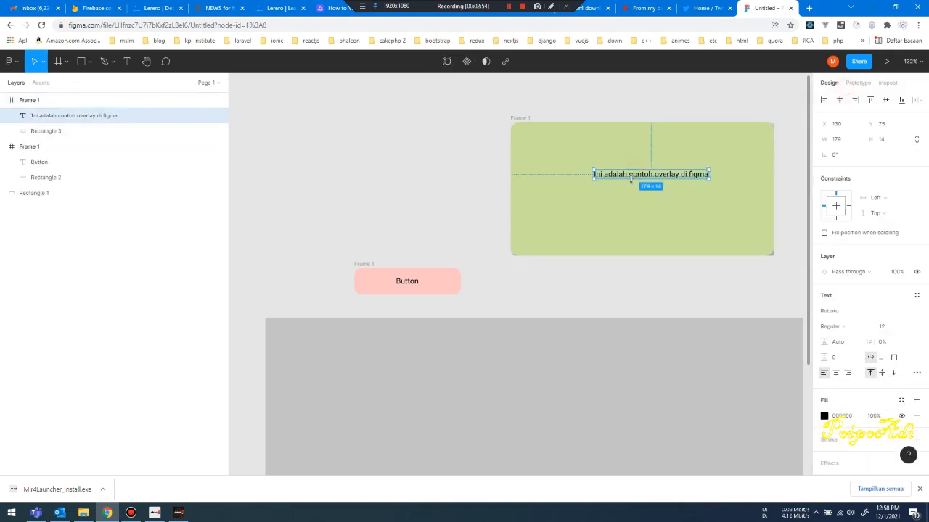
click(402, 210)
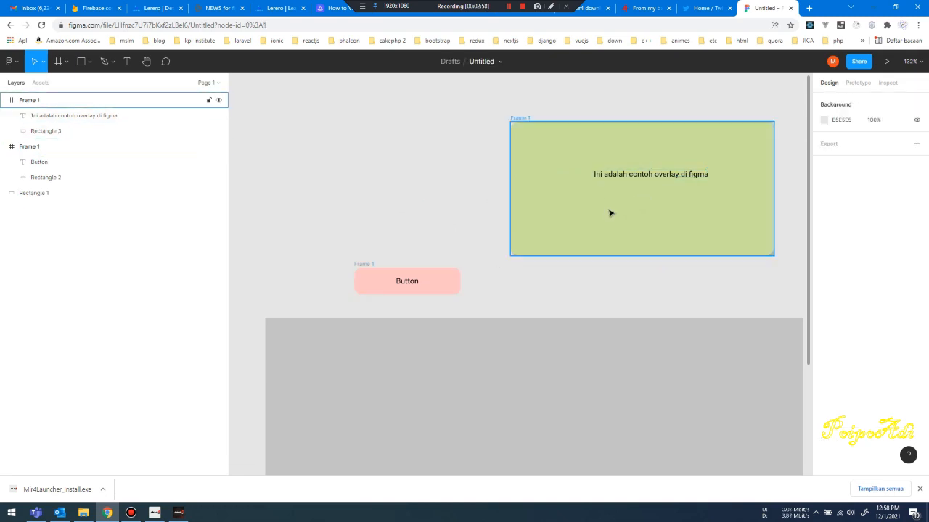
- Group the large grey rectangle on its own and convert the group to a frame
click(454, 376)
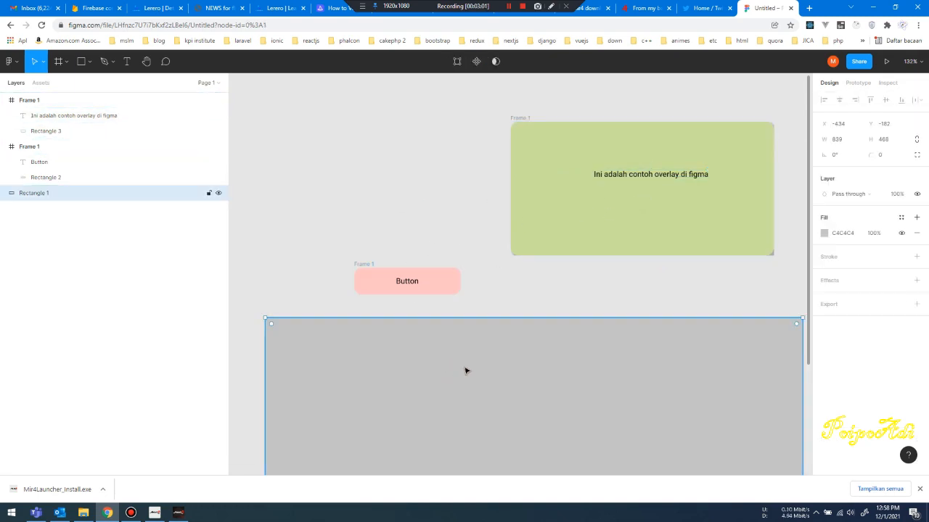
key(ctrl+f)
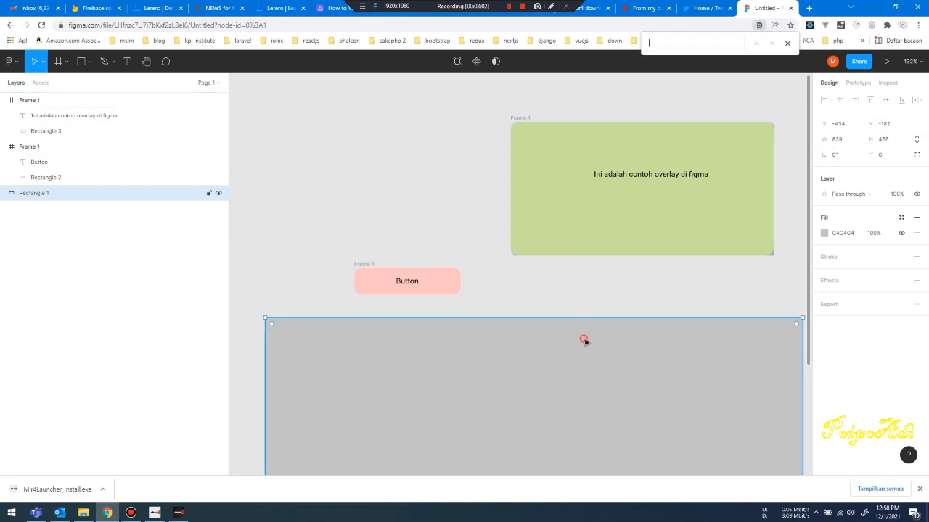
key(ctrl+g)
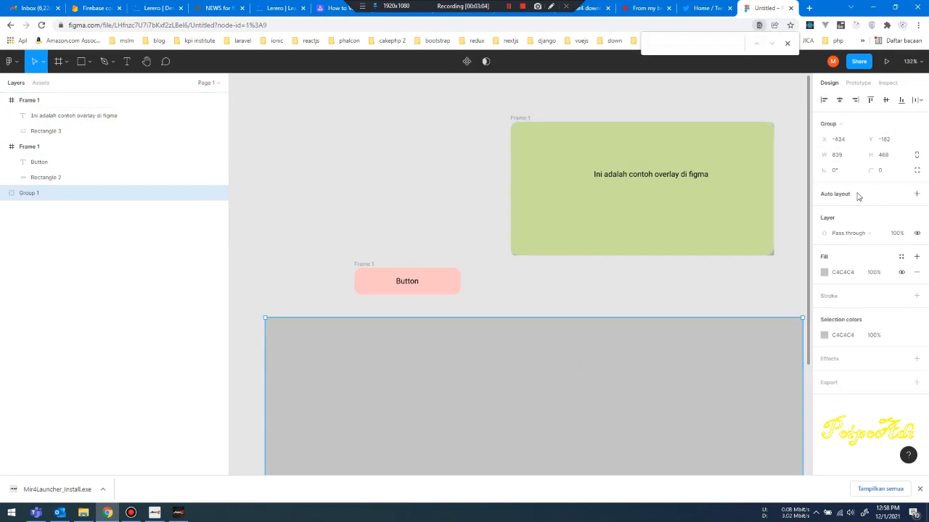
click(838, 126)
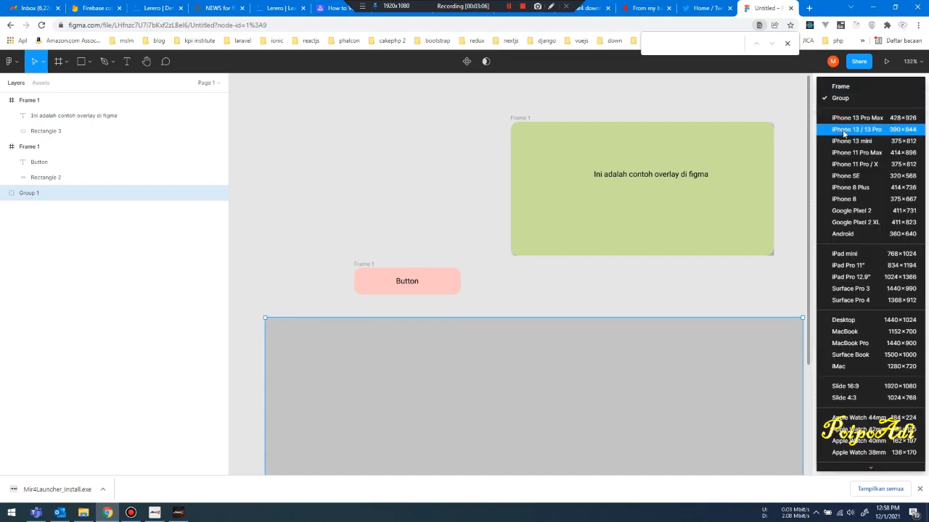
click(853, 87)
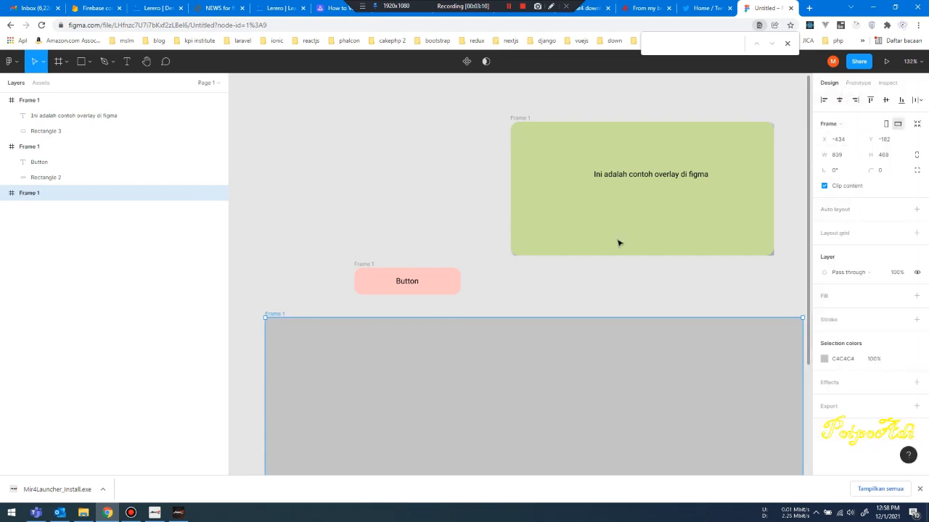
click(445, 200)
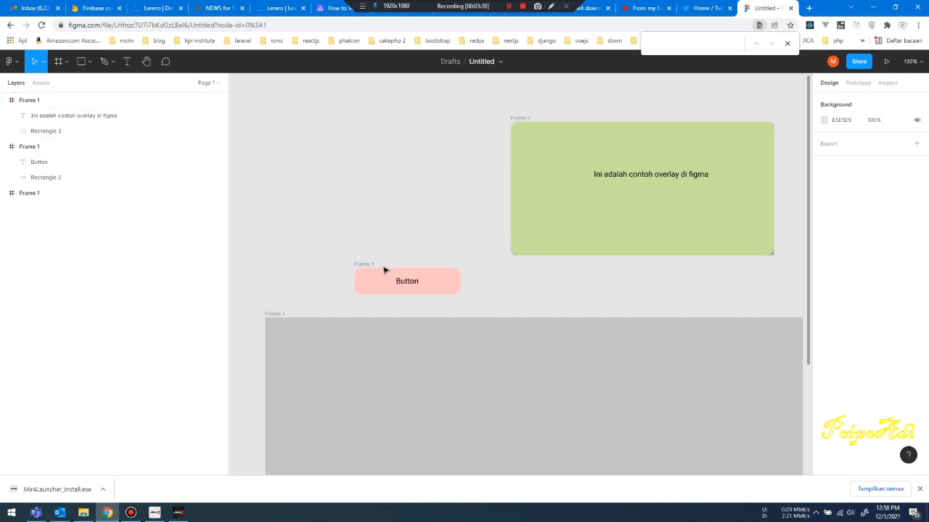
- Move the button frame into the grey frame and shift the green overlay frame to about X -113, Y -455
scroll(450, 283, down, 4)
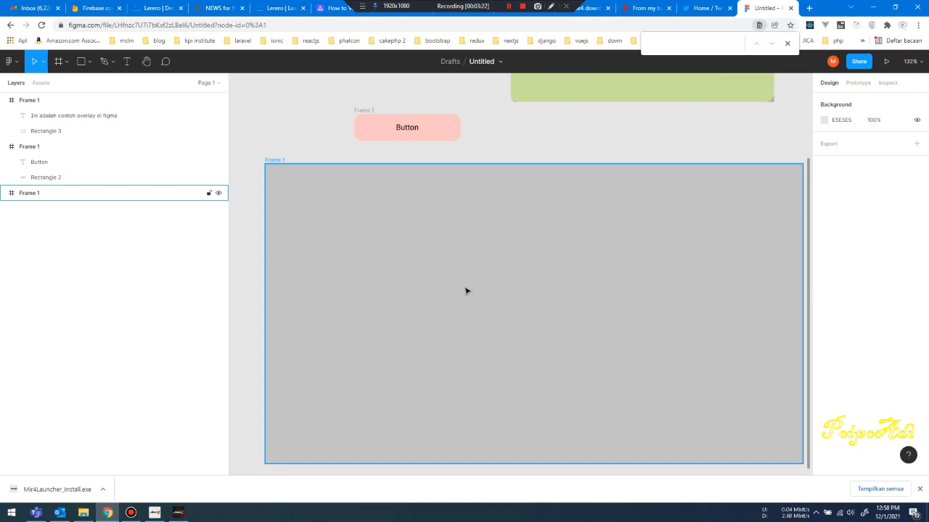
scroll(659, 254, up, 4)
drag(431, 282, 417, 414)
scroll(564, 361, down, 1)
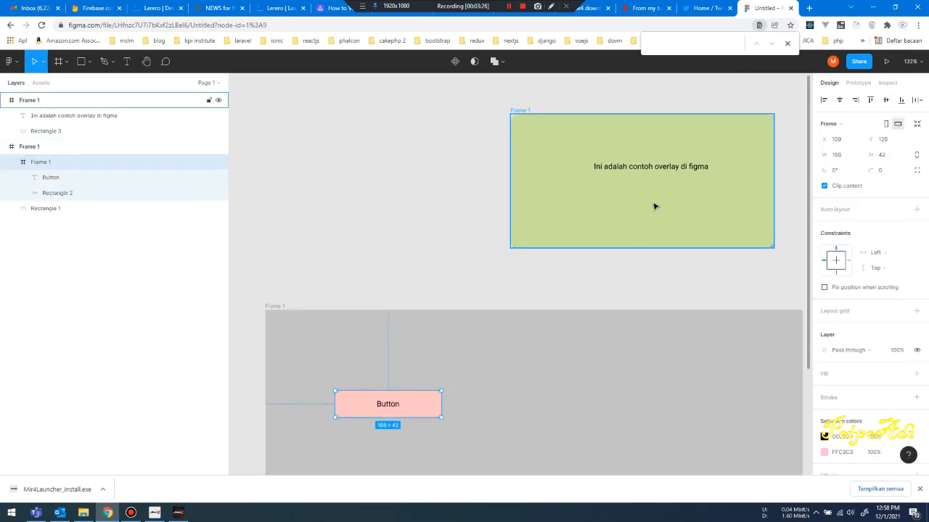
drag(654, 207, 628, 227)
scroll(638, 295, down, 3)
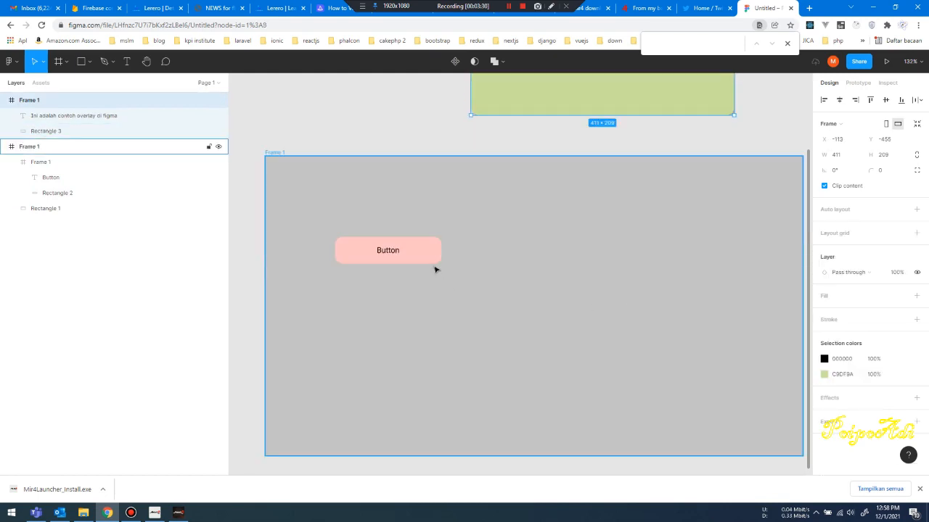
- Move the button to about X 253, Y 208 within the grey frame, slightly left of its centre
drag(425, 261, 525, 315)
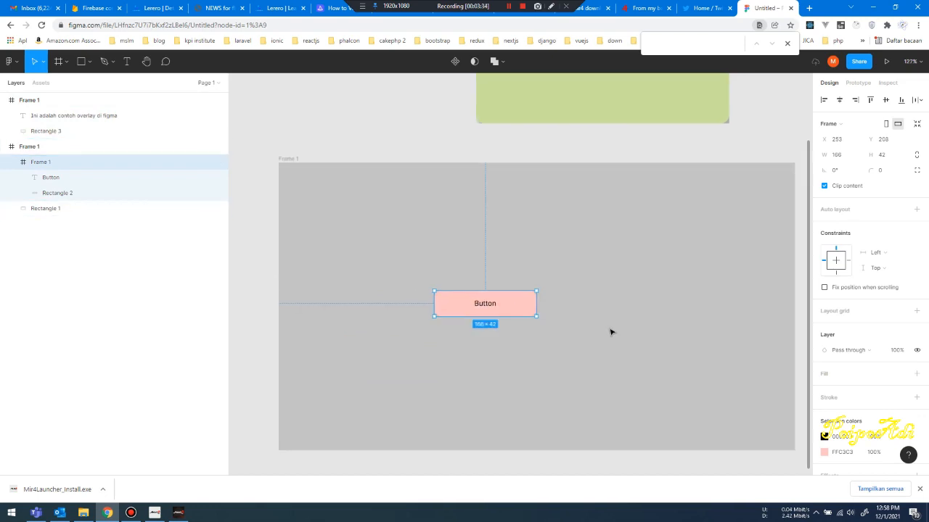
scroll(610, 332, up, 5)
scroll(610, 330, up, 2)
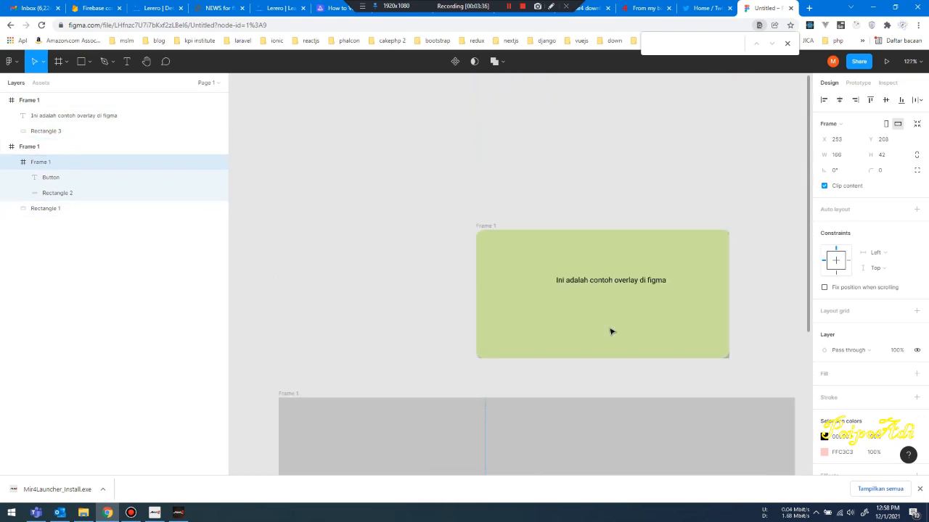
scroll(609, 332, down, 4)
click(414, 212)
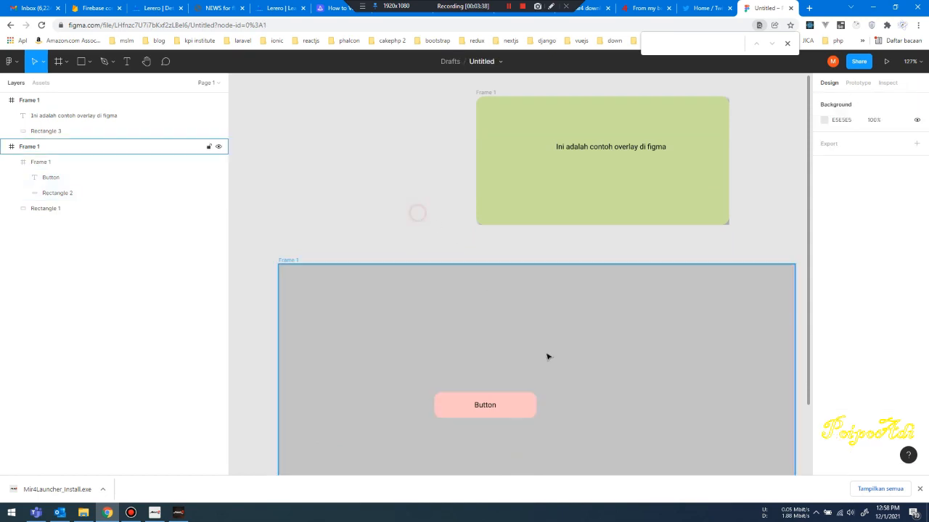
- Create a prototype connection from the button frame to the green overlay frame
click(524, 407)
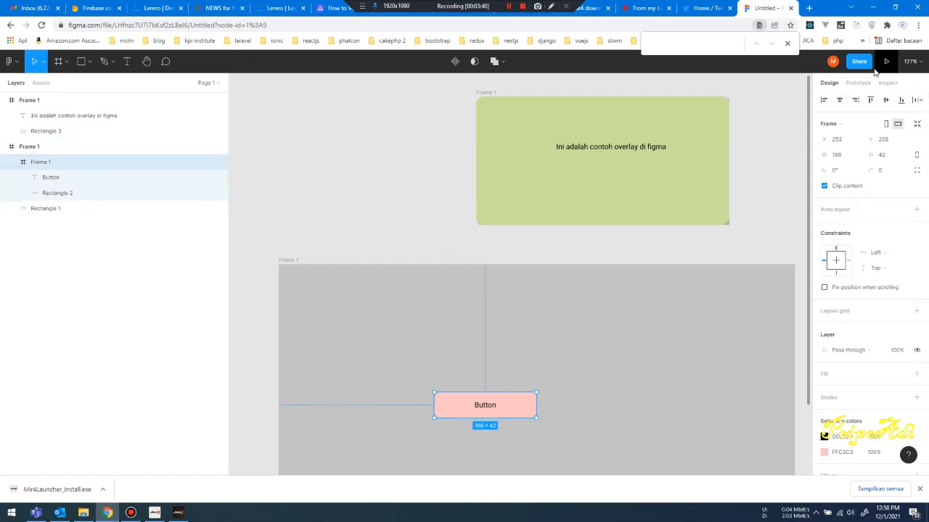
click(858, 83)
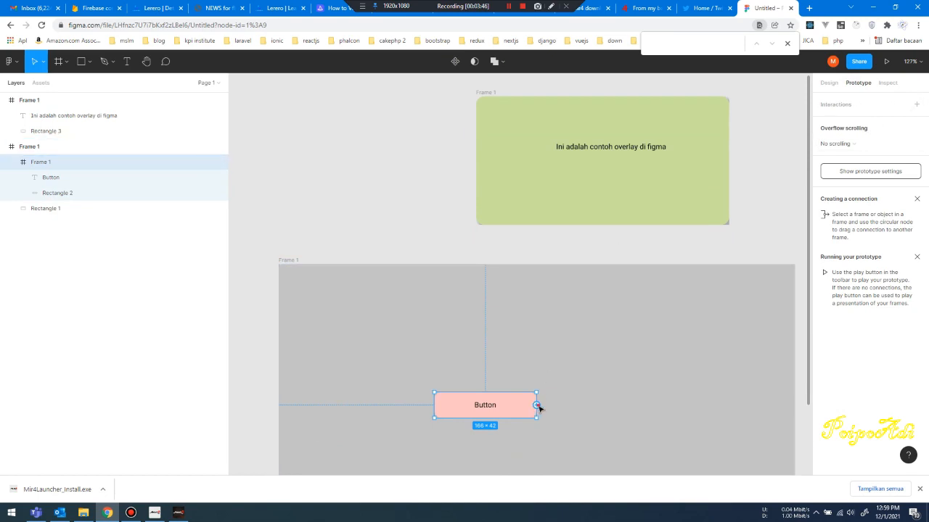
mouse_move(537, 406)
mouse_down()
mouse_move(572, 355)
mouse_move(487, 312)
mouse_move(471, 215)
mouse_move(491, 162)
mouse_up()
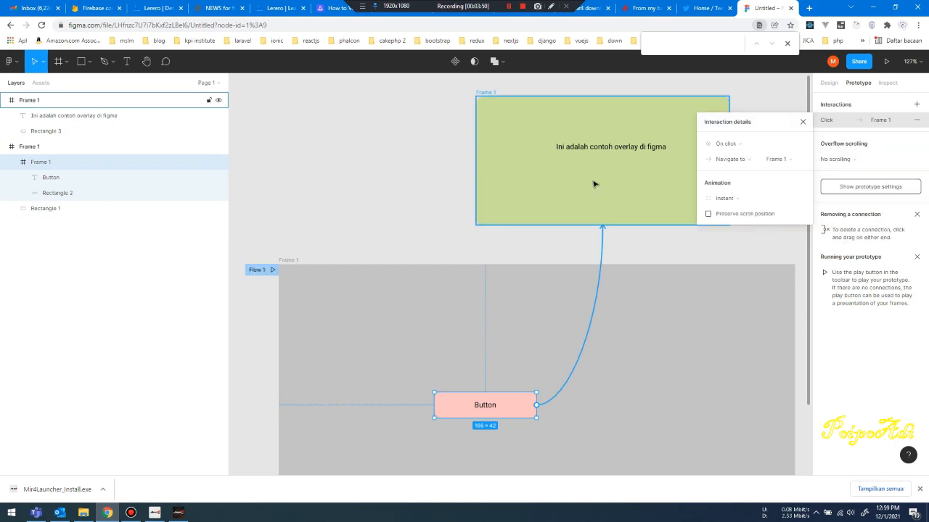
- Set the button interaction's trigger to While hovering and its action to Open overlay
click(737, 145)
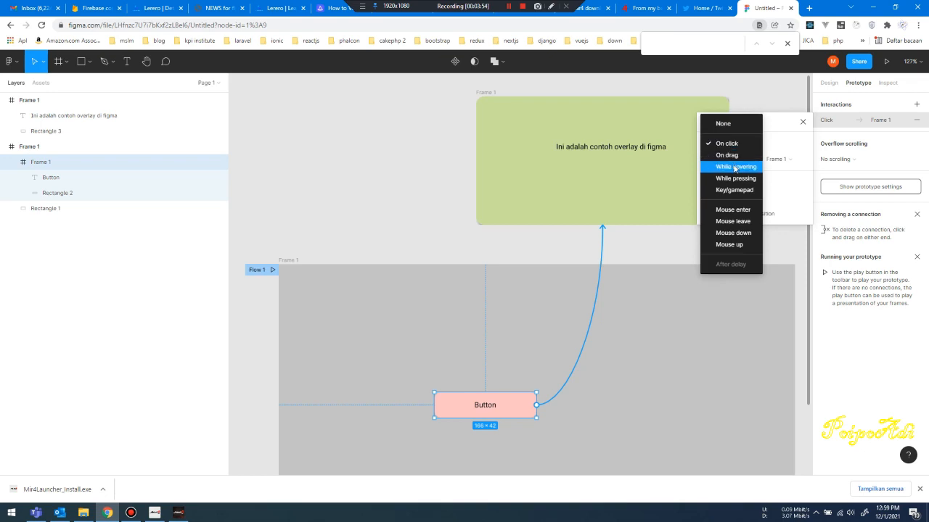
click(735, 167)
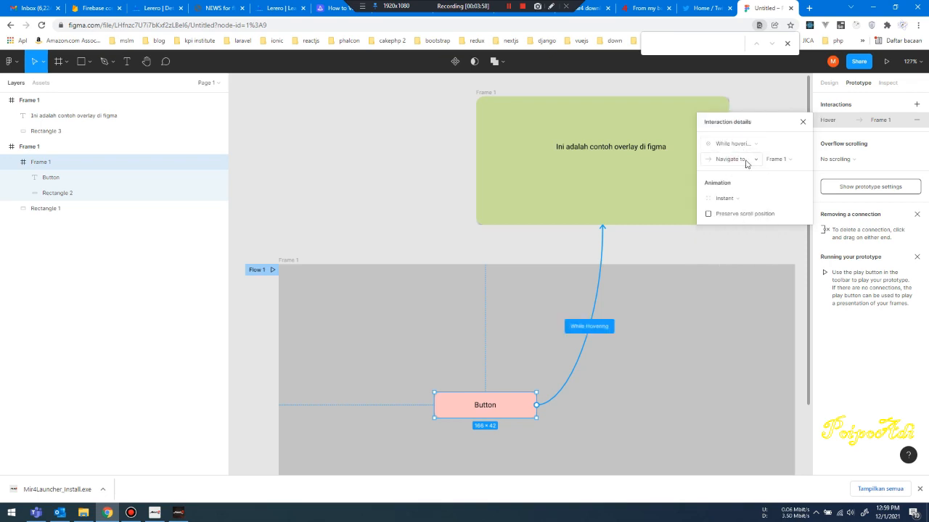
click(733, 160)
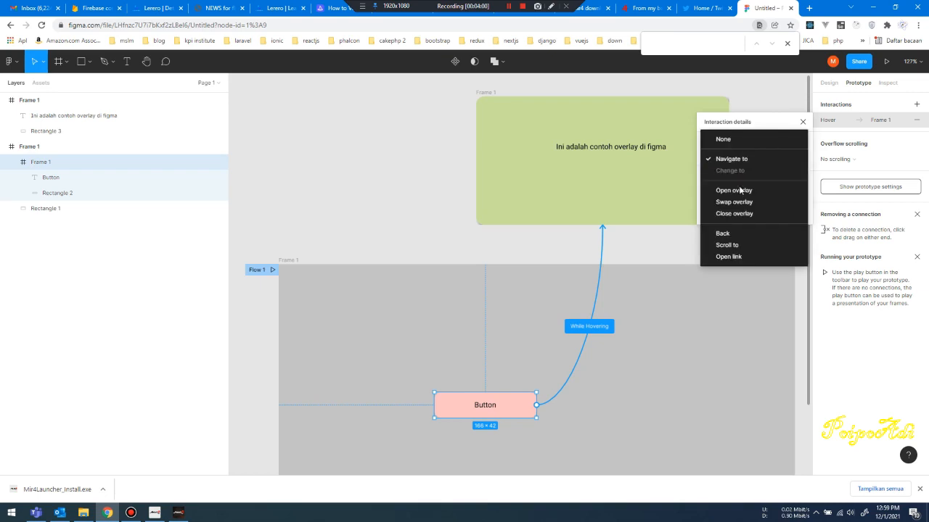
click(741, 191)
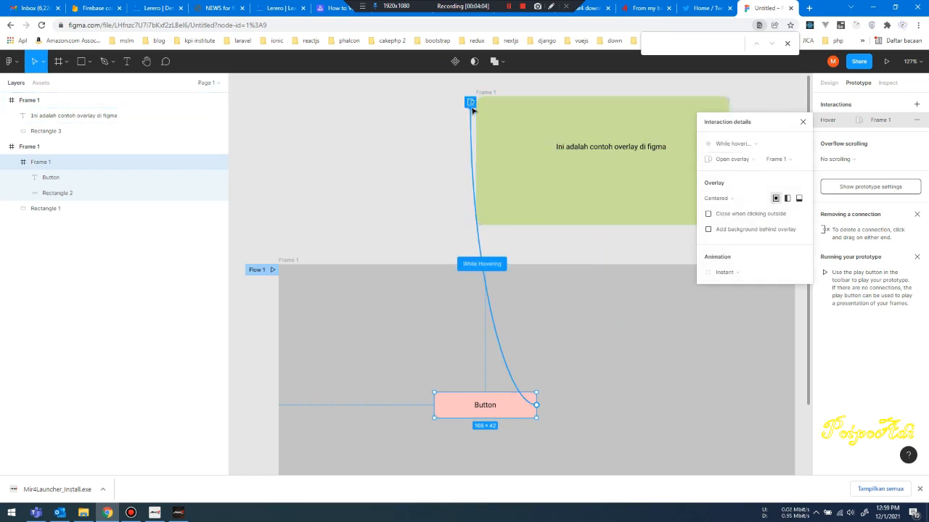
click(731, 162)
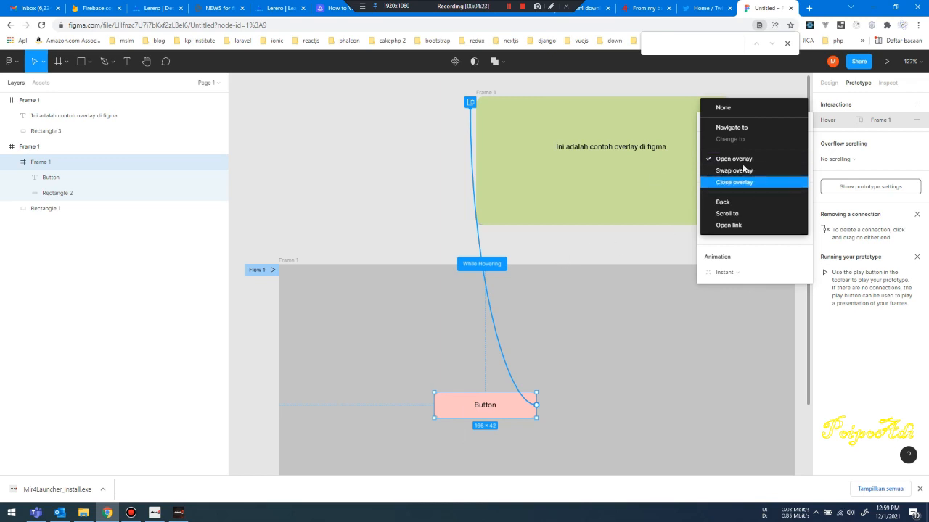
click(608, 245)
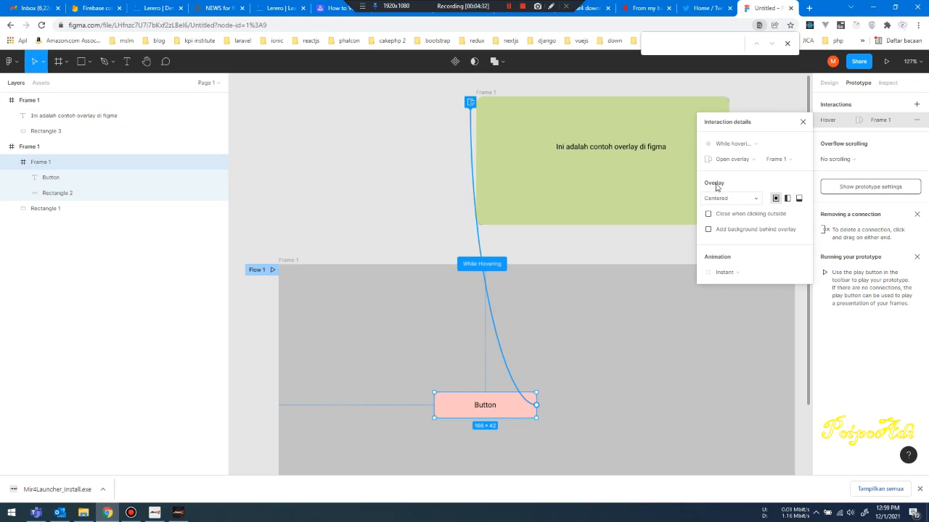
click(710, 161)
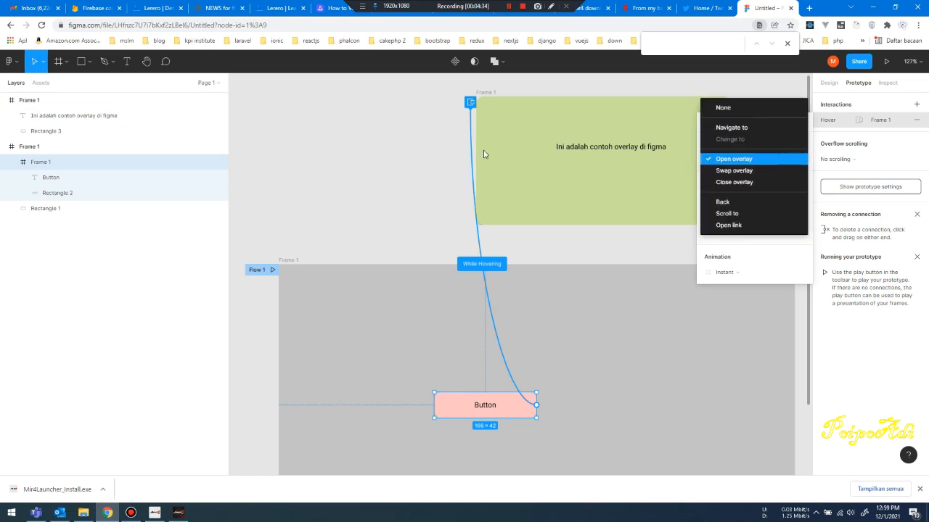
click(470, 108)
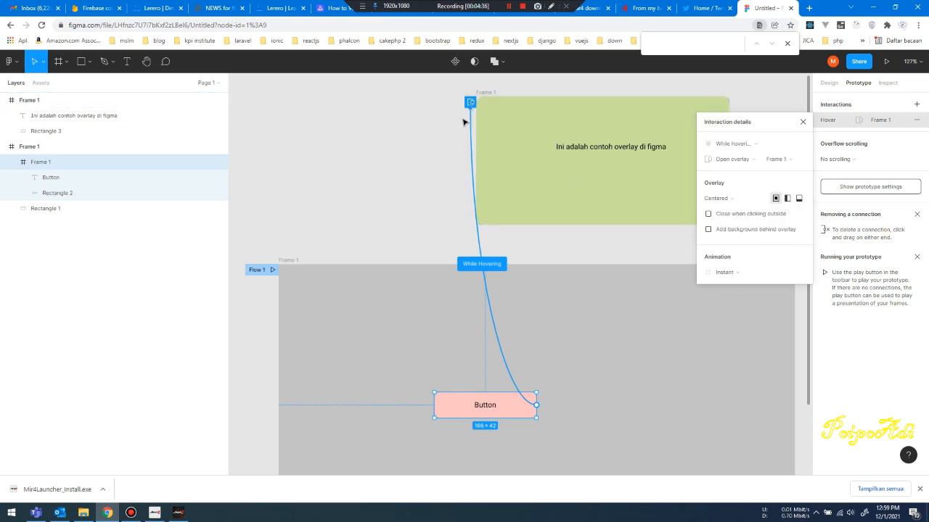
click(438, 132)
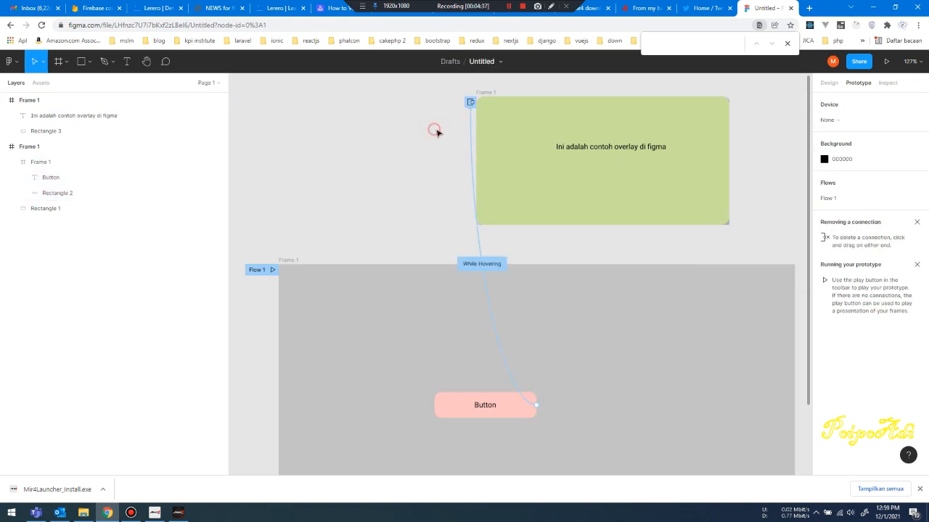
- Enable closing the button's overlay when clicking outside and set its animation to Dissolve
click(471, 107)
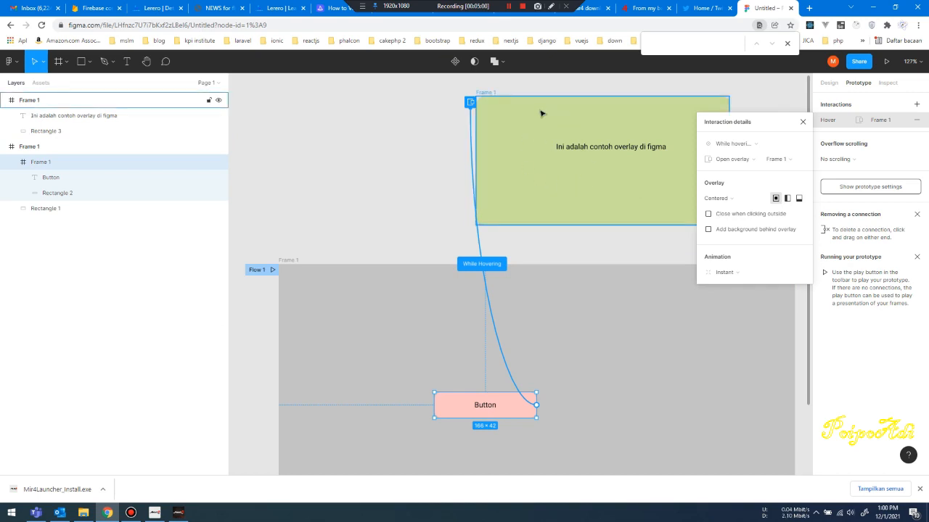
click(709, 215)
click(726, 273)
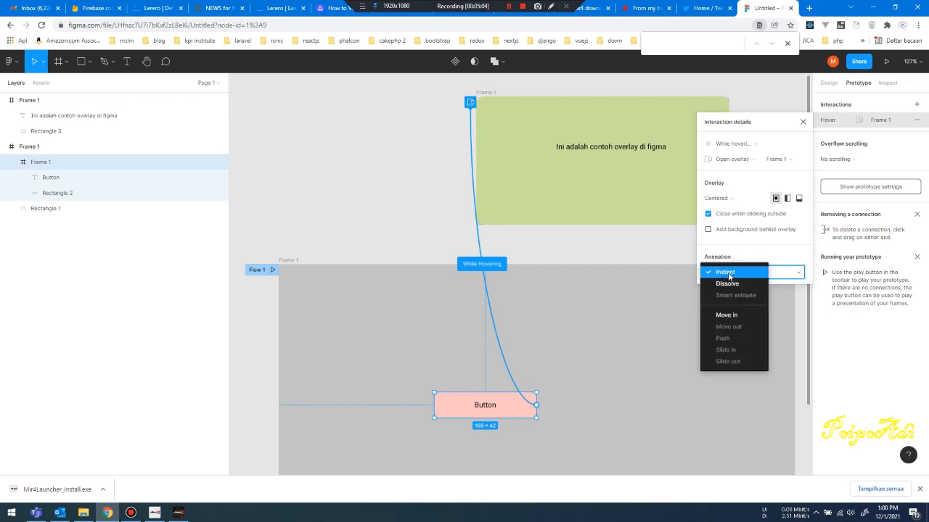
click(736, 283)
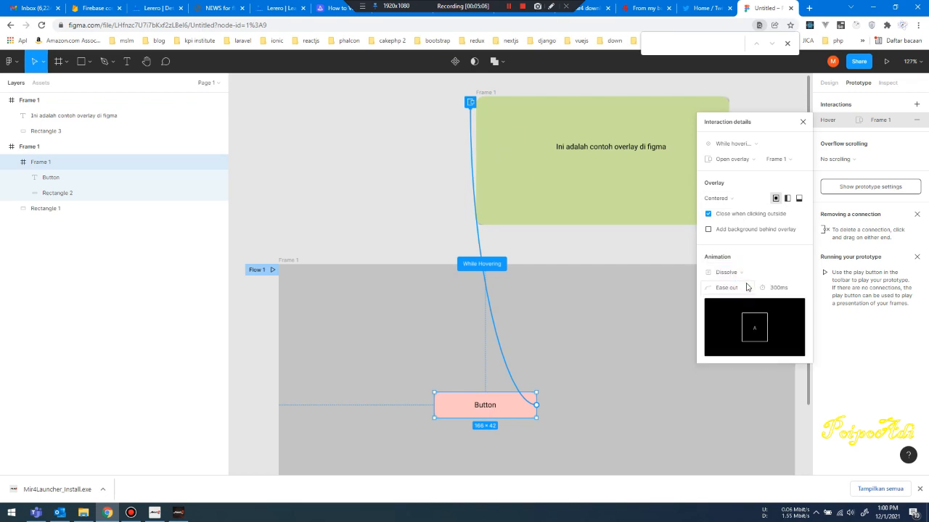
- Set the button overlay's dissolve easing to Ease in and out and its duration to 500ms
click(751, 290)
click(750, 301)
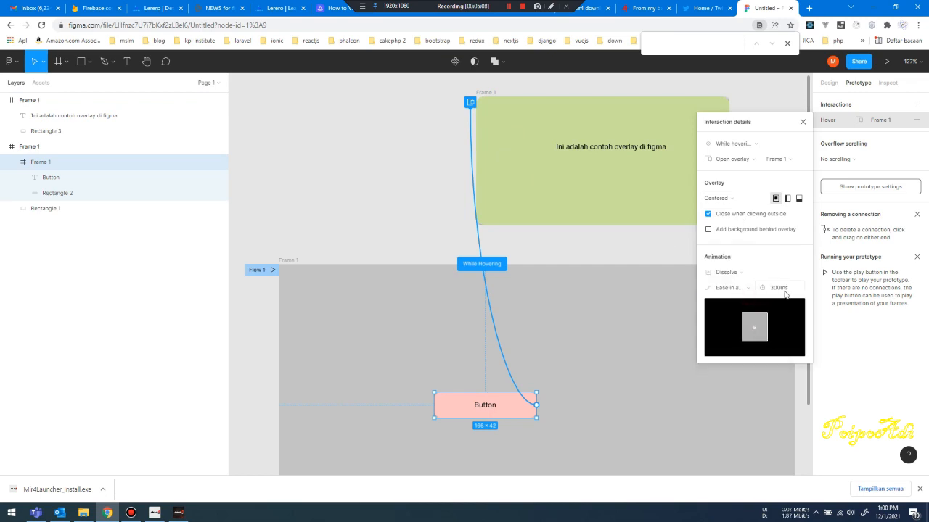
click(781, 290)
click(771, 288)
click(476, 128)
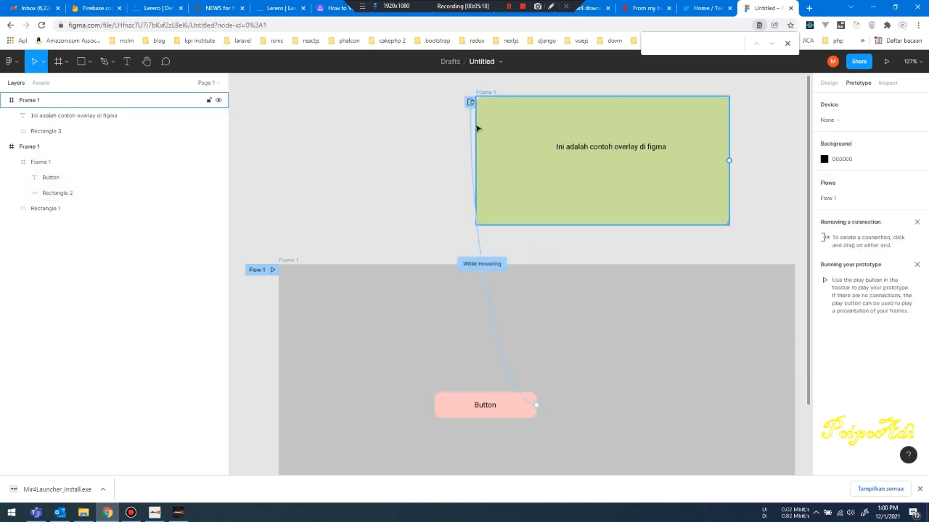
- Review the button's hover interaction, examining its connection to the green frame, the Open overlay action, the overlay position and the animation settings
click(470, 102)
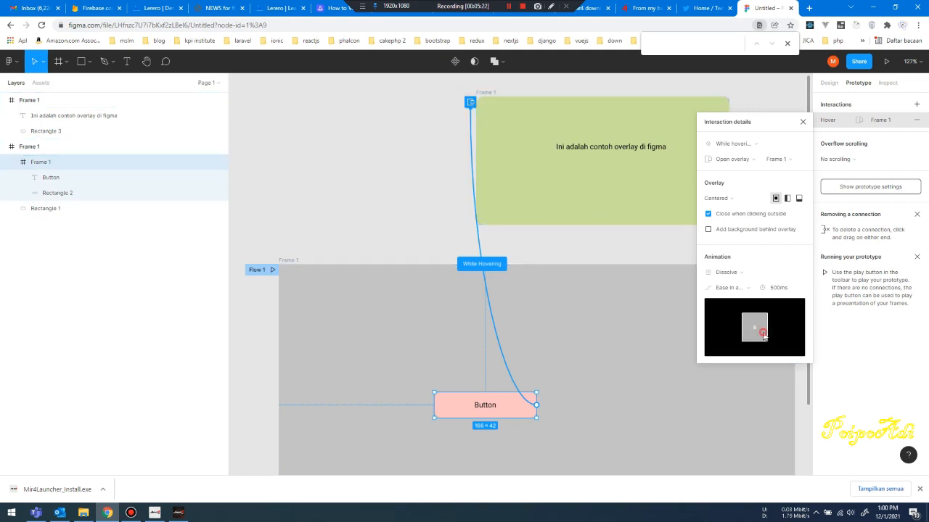
click(590, 210)
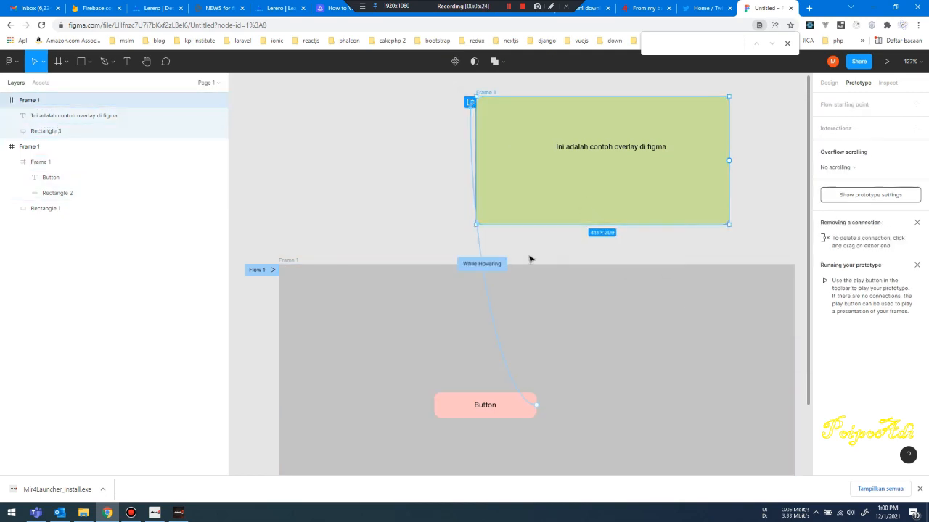
click(496, 265)
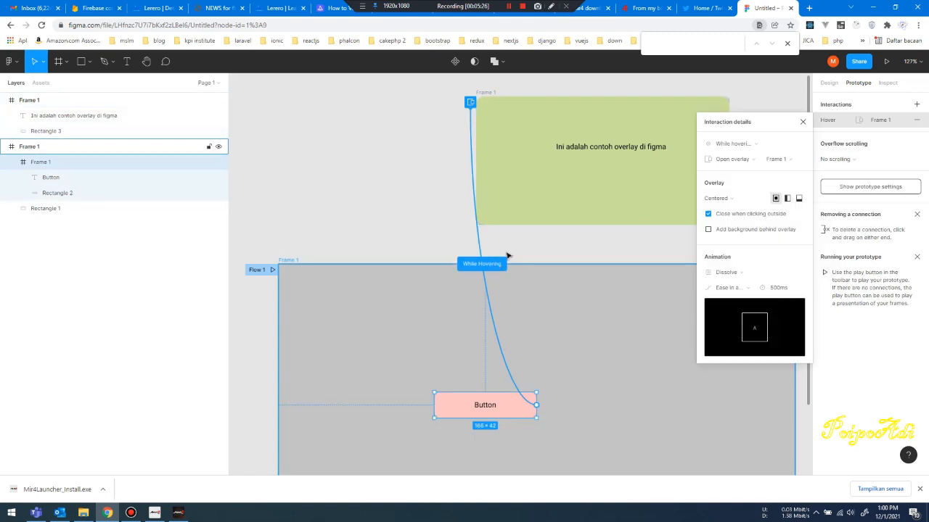
click(526, 191)
click(568, 191)
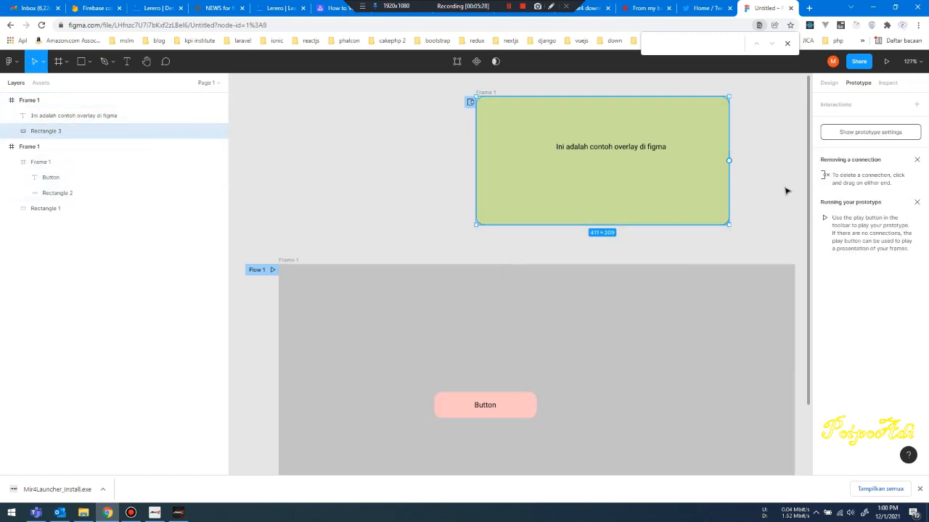
click(472, 102)
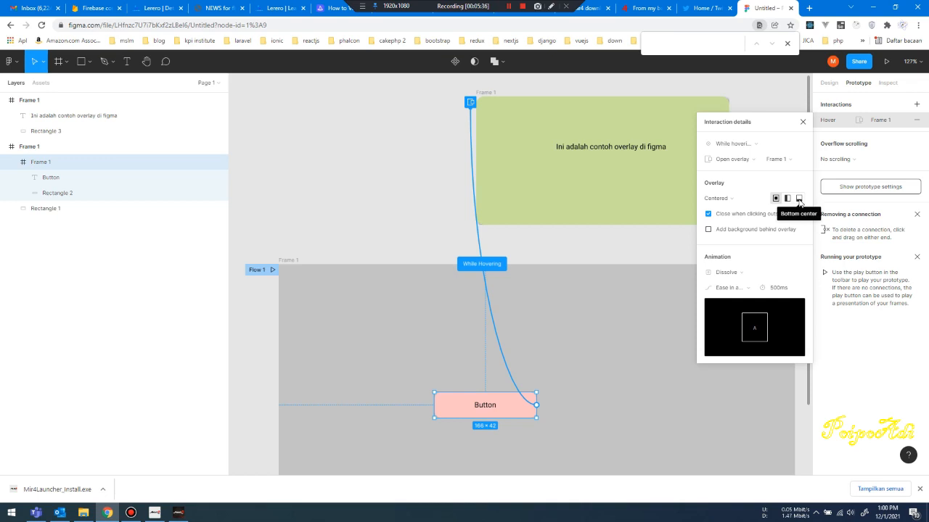
click(706, 161)
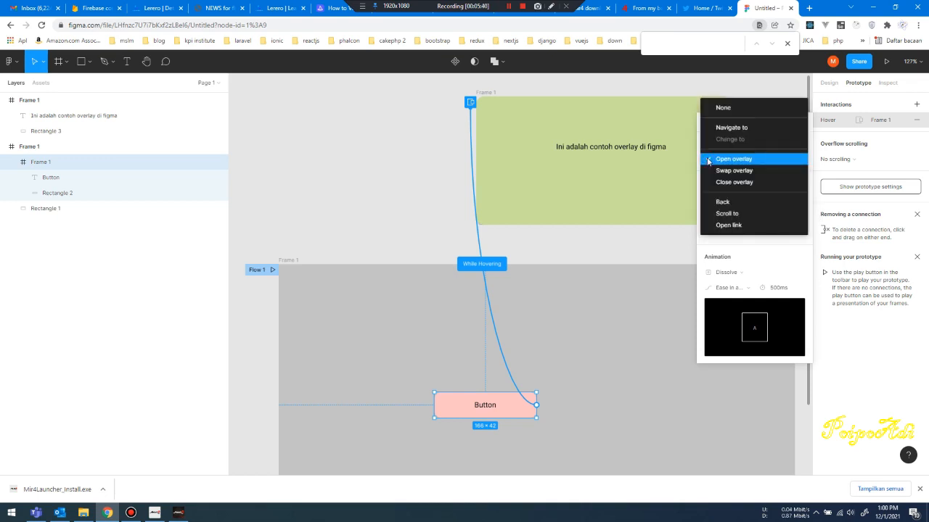
click(725, 160)
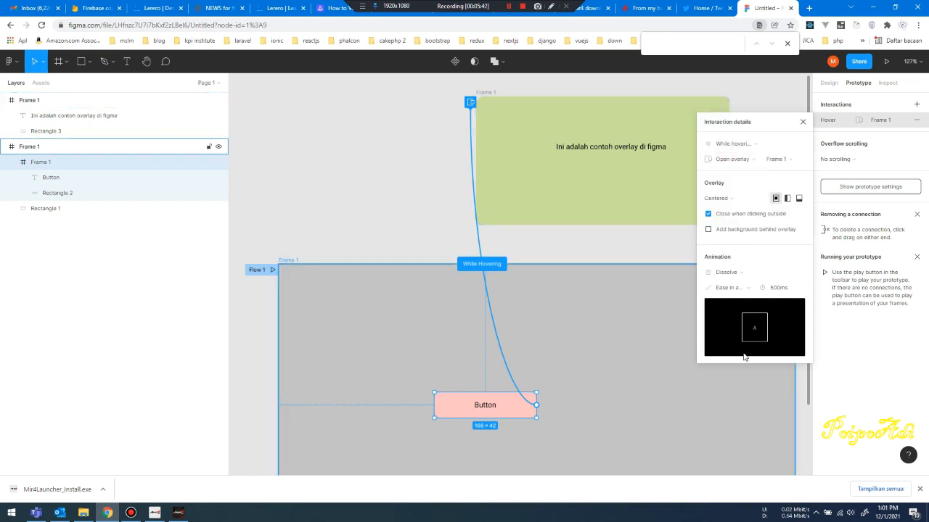
scroll(566, 327, down, 3)
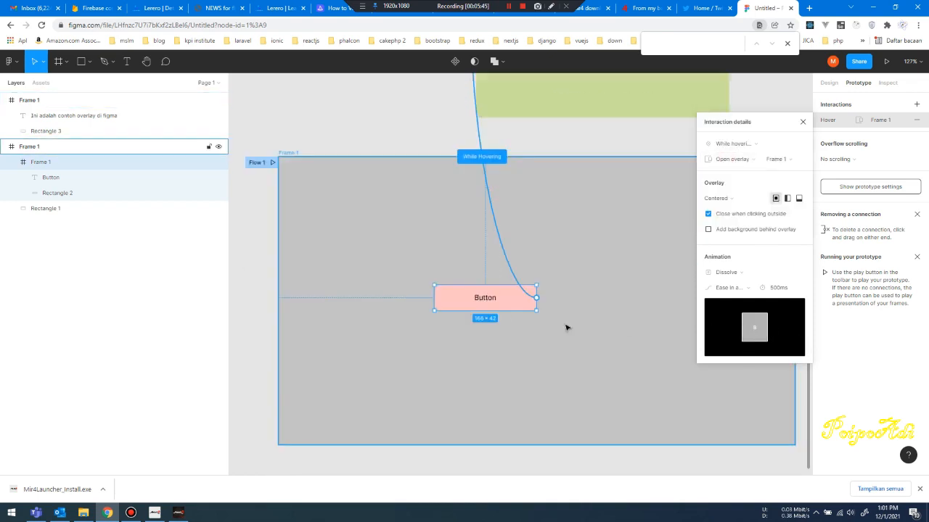
scroll(567, 328, down, 3)
scroll(566, 328, up, 5)
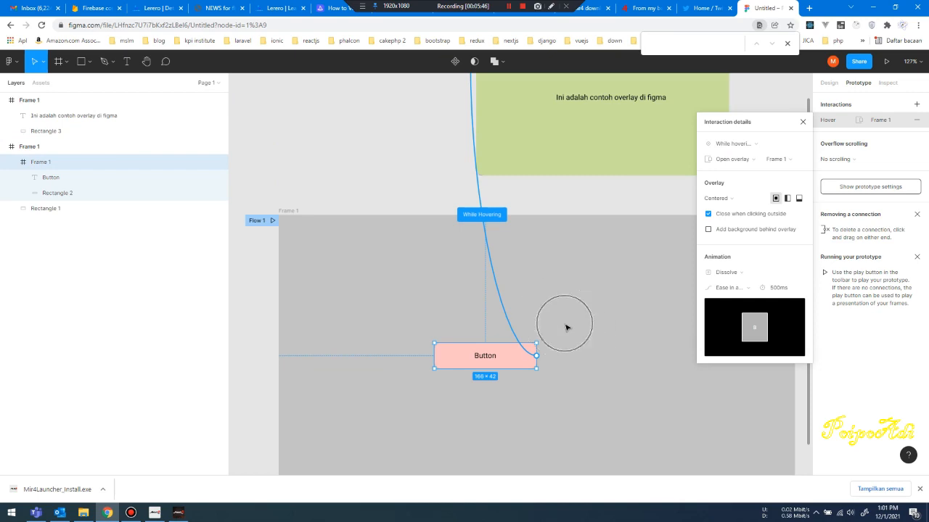
- Start the prototype preview in a new tab and recheck the hover connection's interaction details in the editor
click(885, 63)
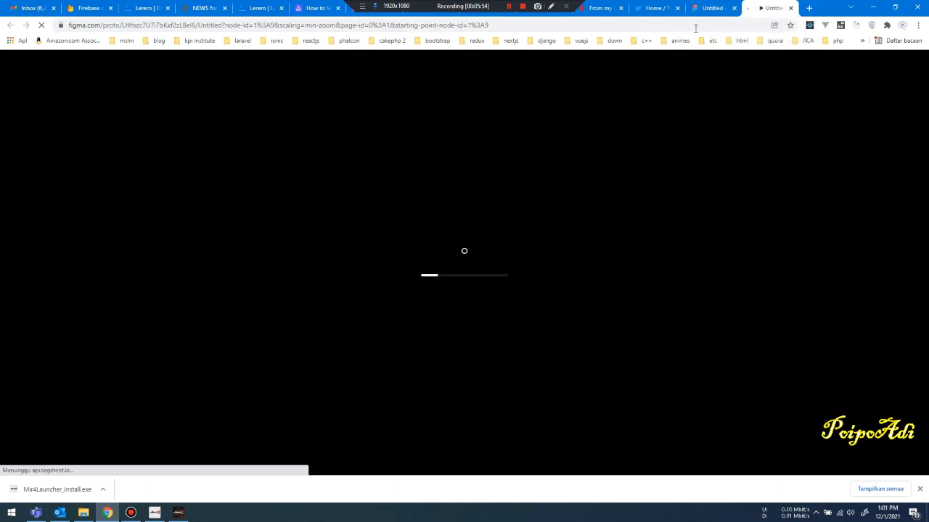
click(707, 10)
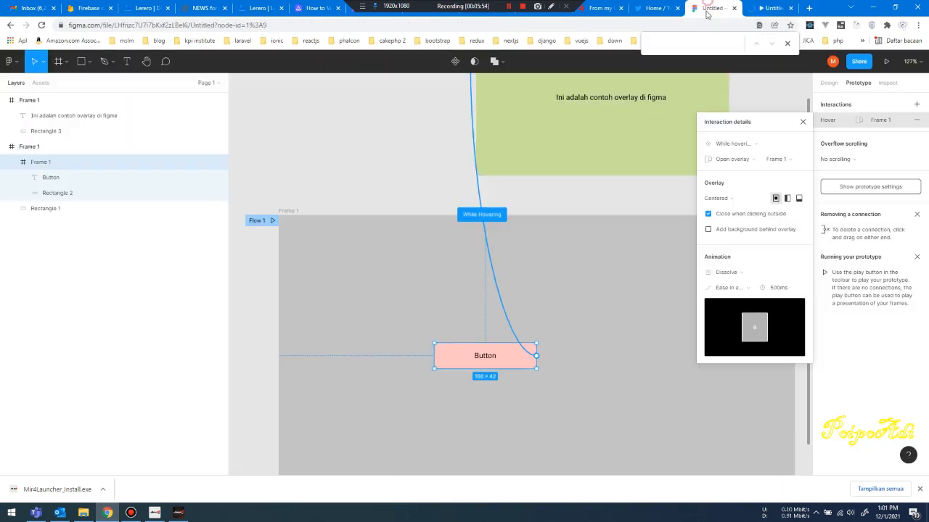
scroll(481, 230, up, 2)
scroll(428, 291, down, 1)
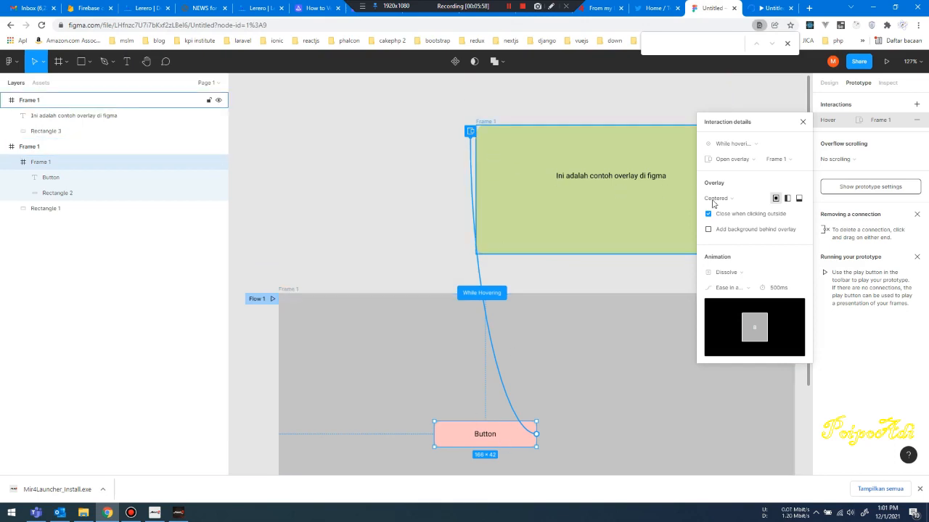
click(802, 122)
click(655, 205)
click(635, 201)
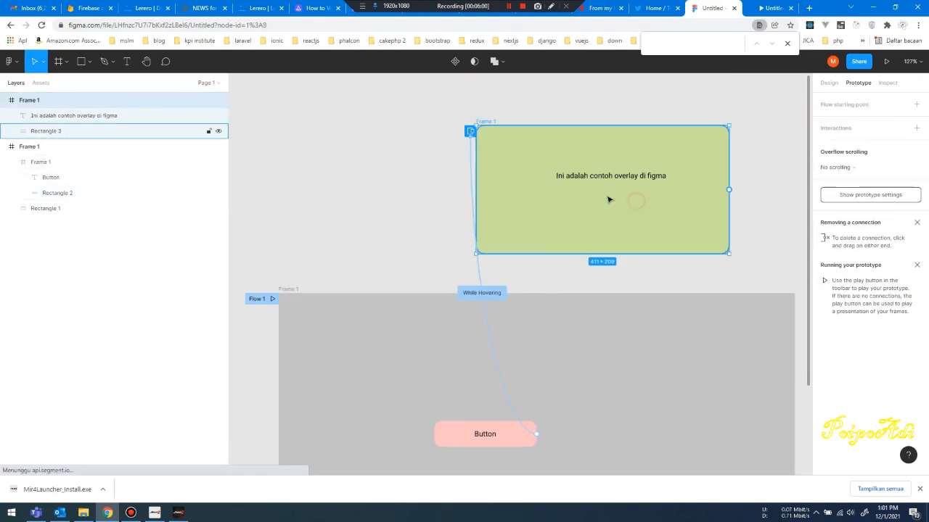
click(494, 292)
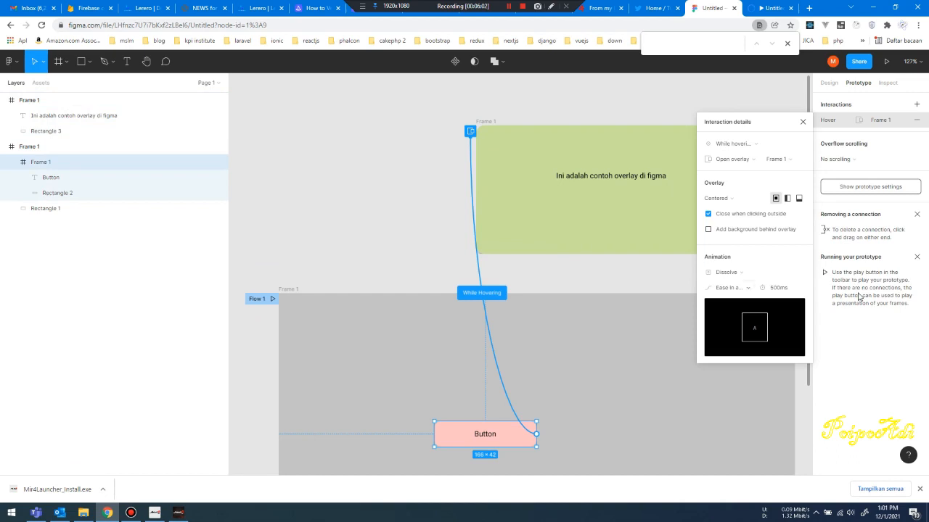
click(744, 234)
- Test the hover interaction in the prototype preview by repeatedly opening the overlay from the button and dismissing it from outside
click(778, 8)
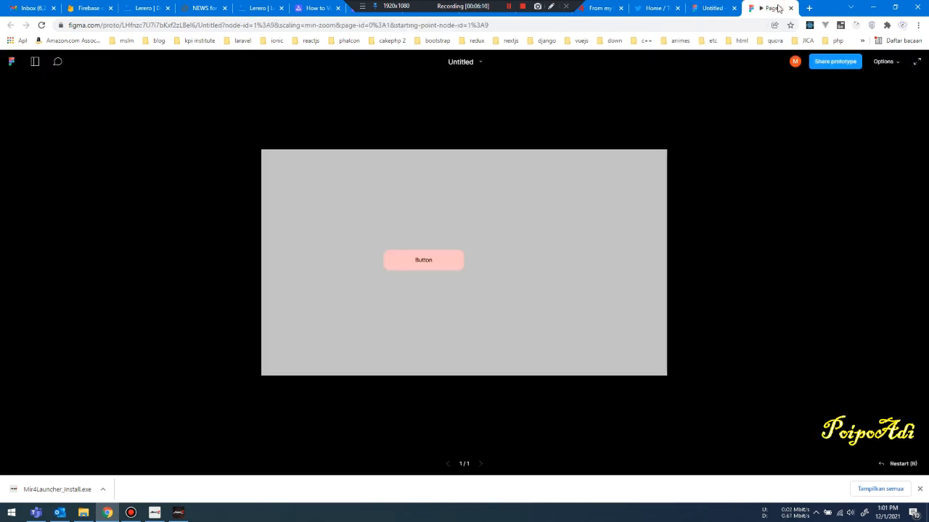
click(423, 256)
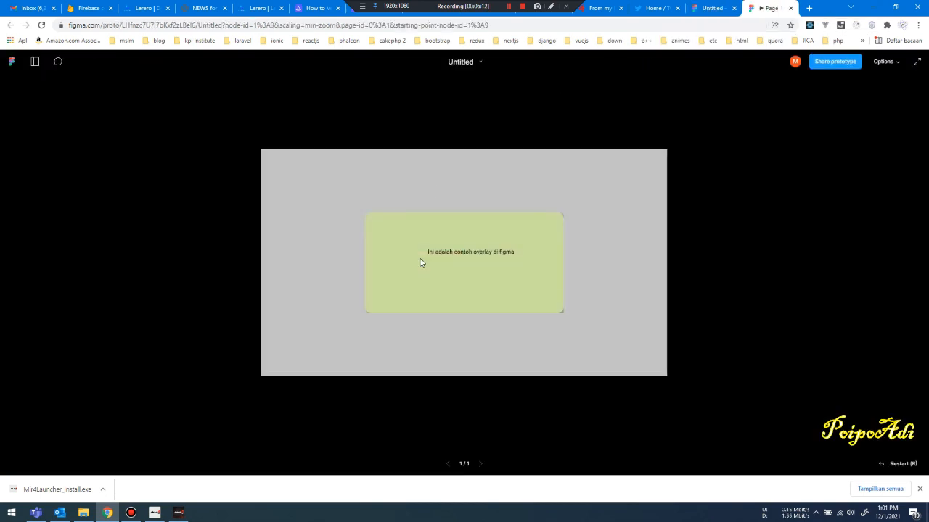
click(477, 170)
click(425, 267)
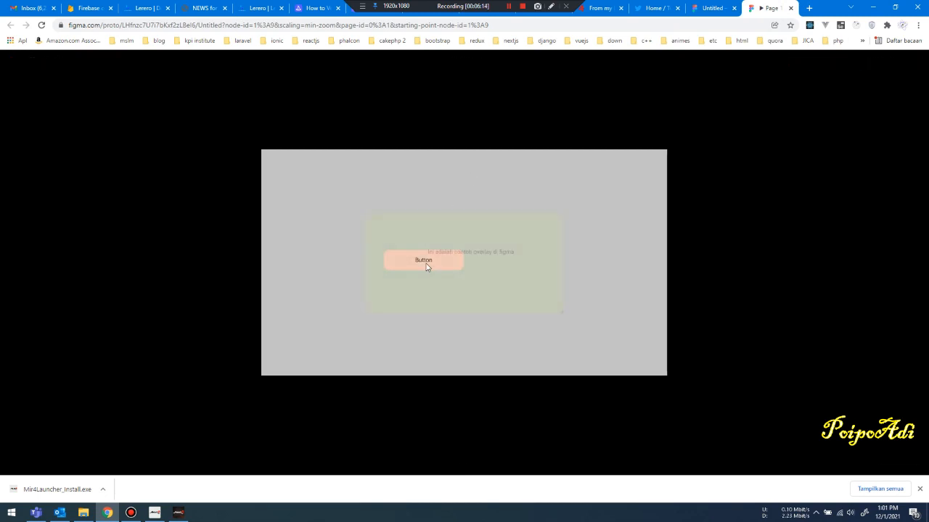
click(581, 270)
click(424, 265)
click(441, 252)
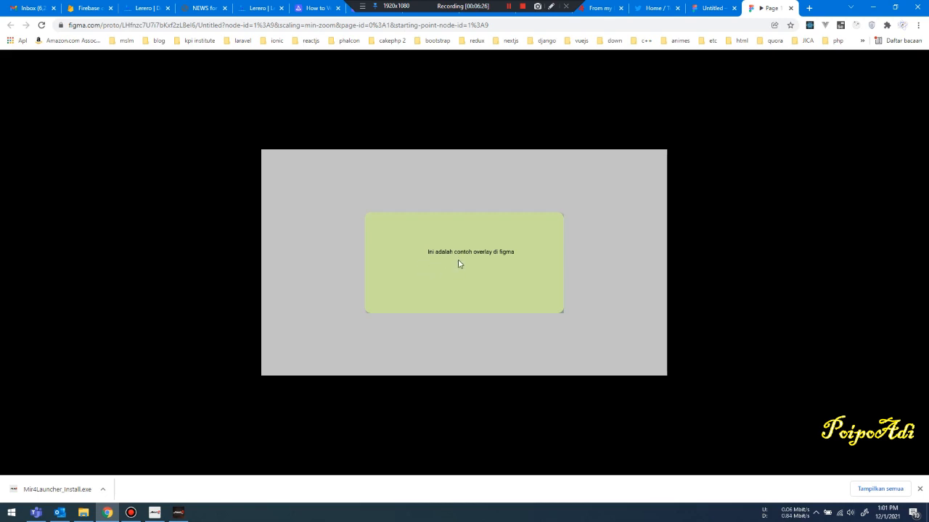
- Change the button interaction's trigger to On click and relaunch the prototype preview
click(708, 8)
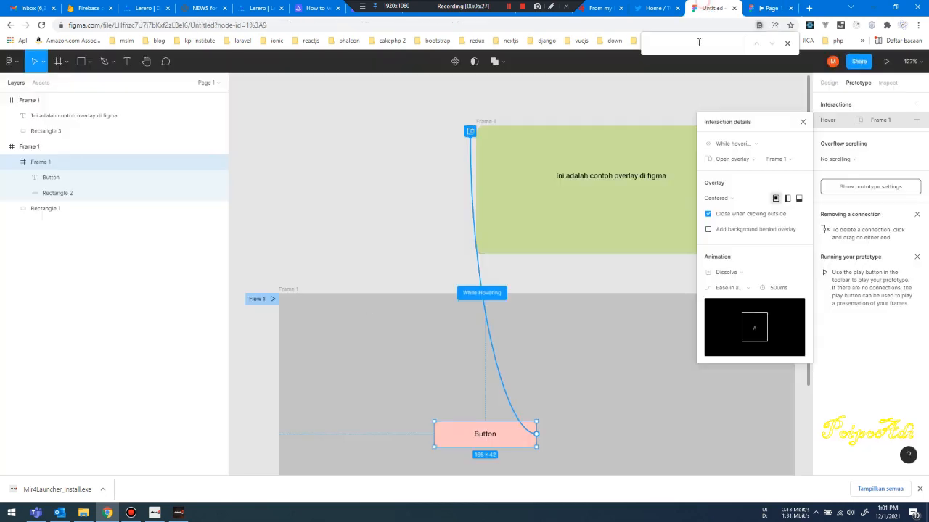
click(734, 145)
click(728, 123)
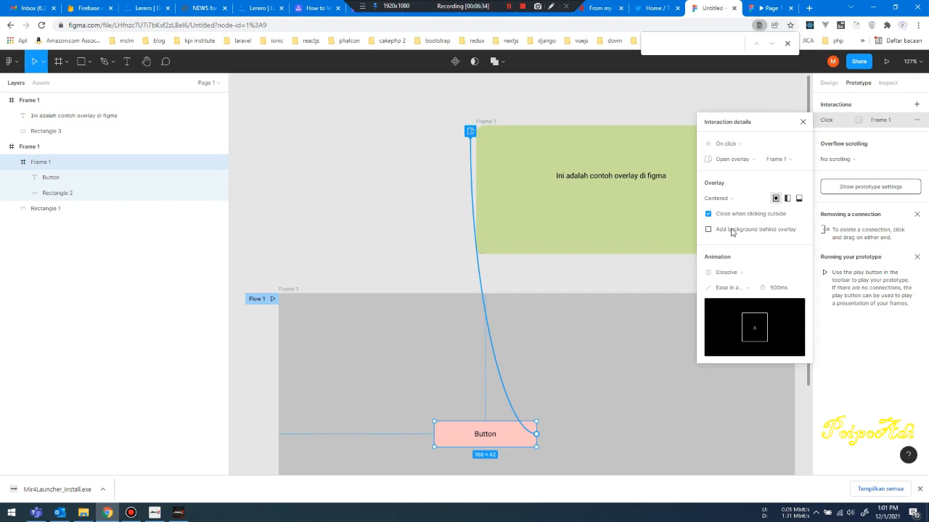
click(886, 62)
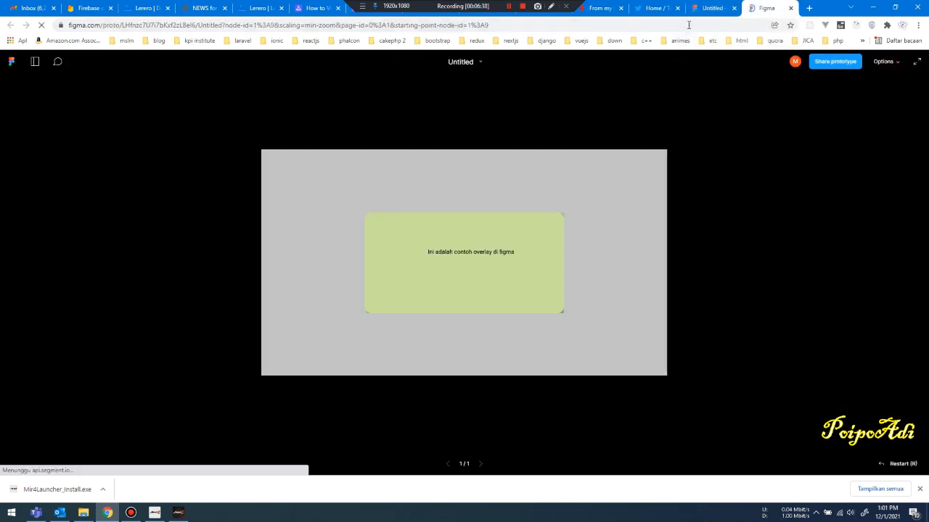
click(707, 8)
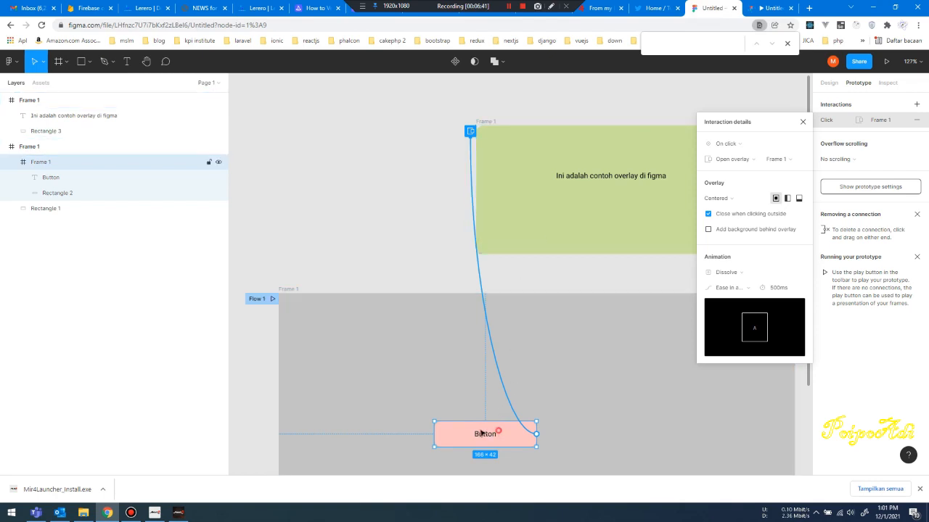
- Move the button closer to the grey frame's left edge and shift the green overlay frame slightly right and down
drag(481, 433, 379, 426)
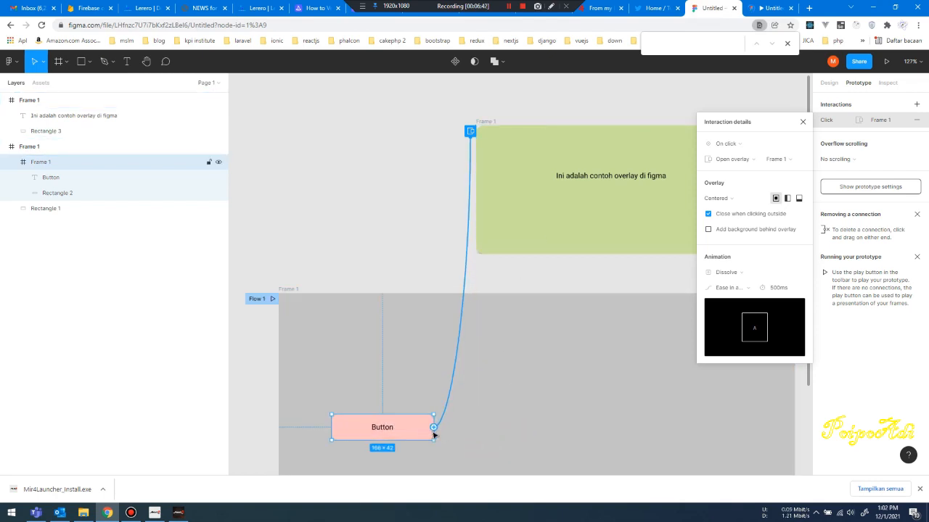
drag(433, 434, 433, 430)
drag(573, 213, 624, 201)
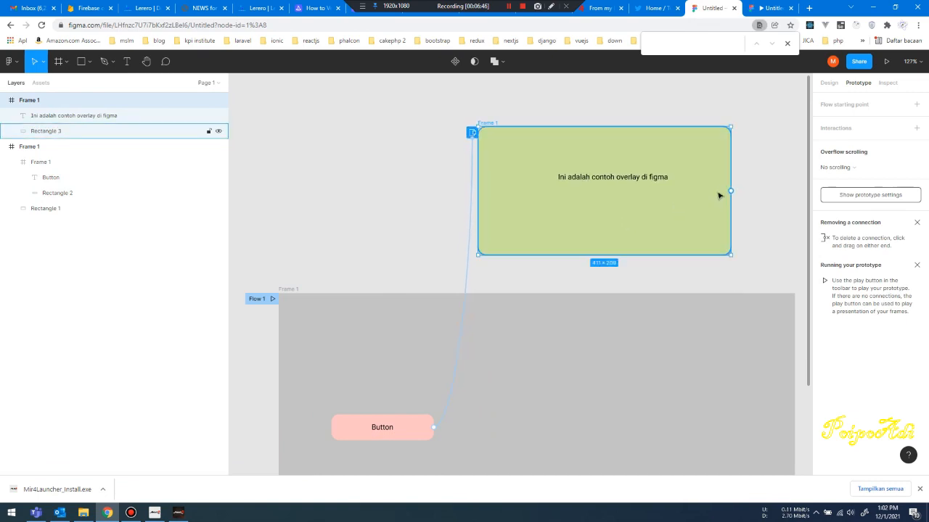
click(761, 213)
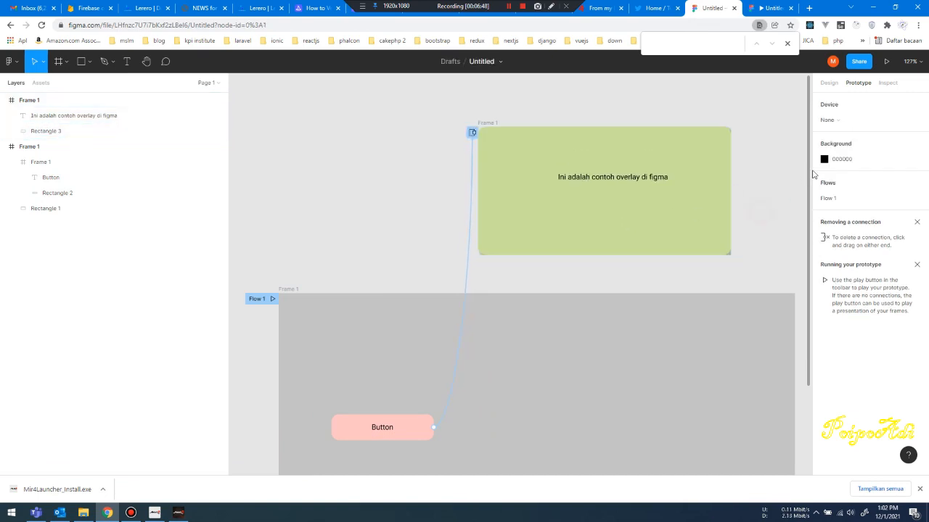
- Check the button's interaction details, keeping Open overlay as the action, and glance at the prototype preview
click(649, 196)
drag(472, 134, 473, 133)
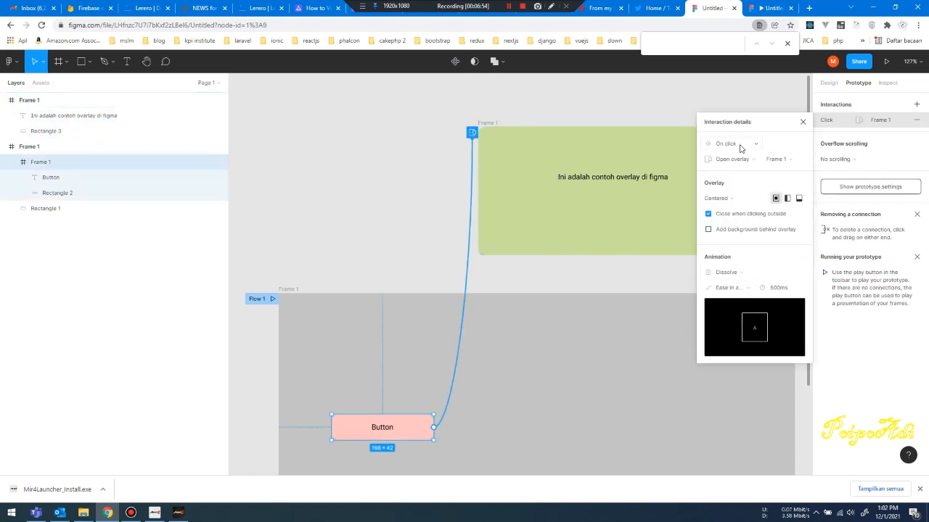
click(708, 159)
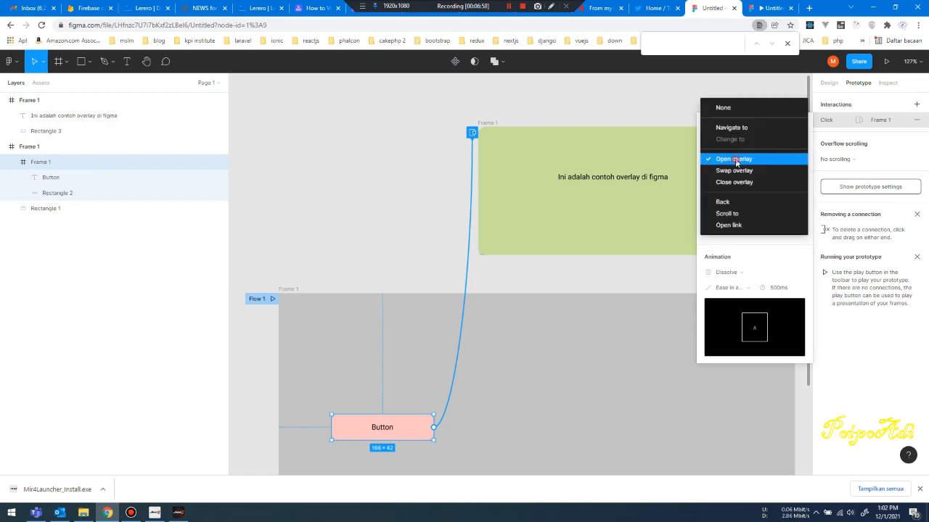
click(736, 160)
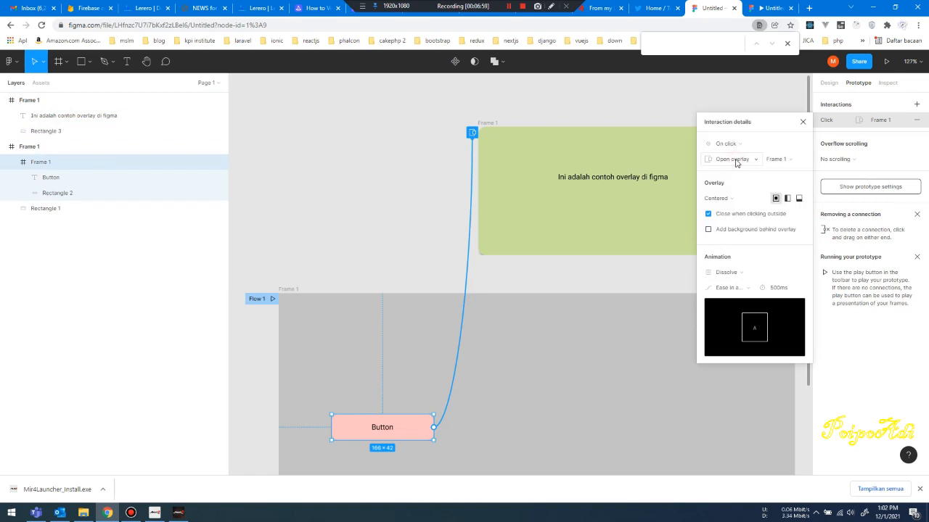
click(771, 5)
click(711, 8)
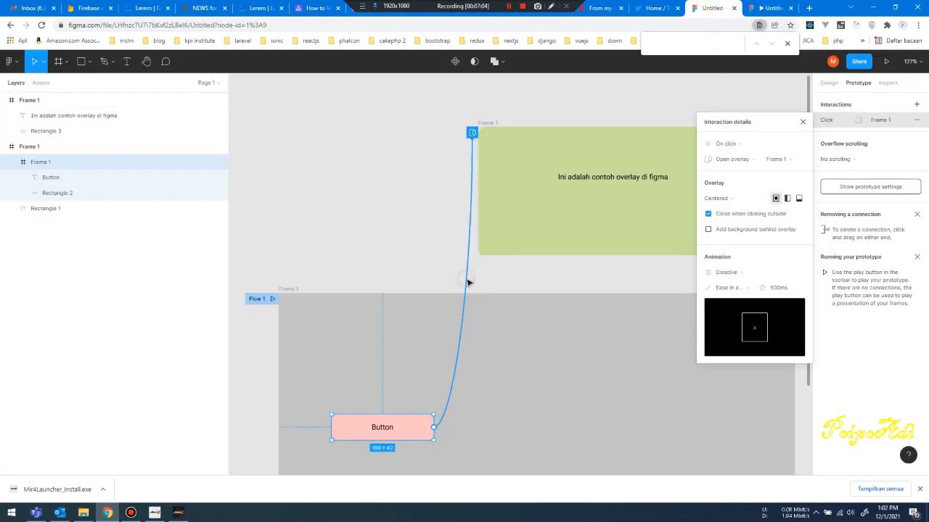
- Change the overlay position in the button's interaction details from Centered to Manual
click(801, 123)
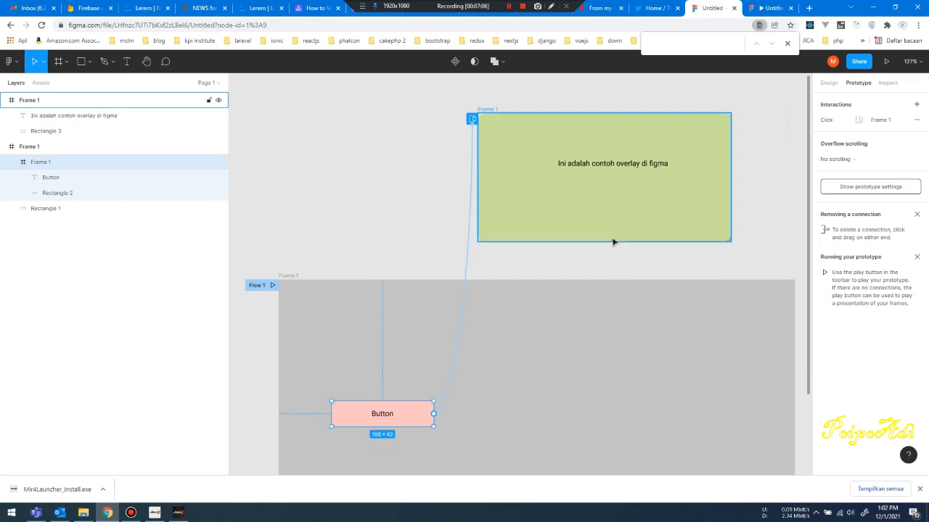
click(626, 233)
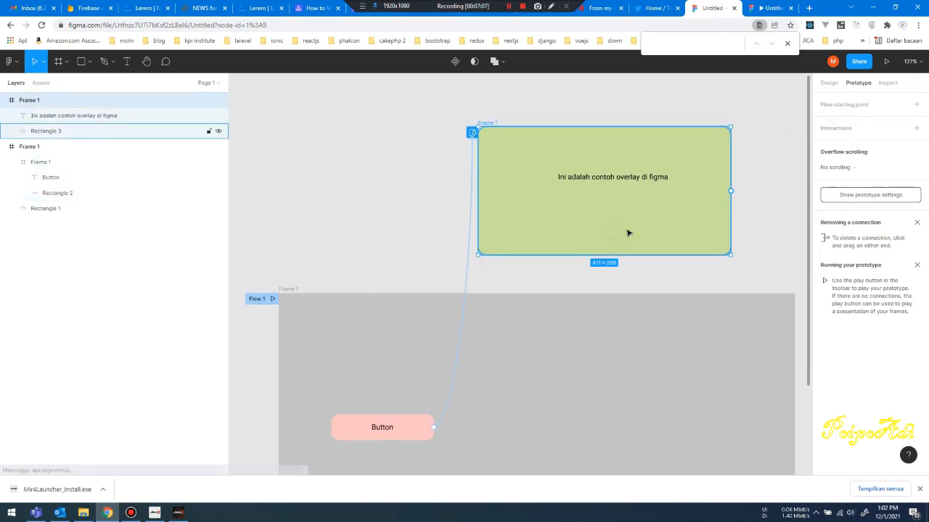
click(473, 133)
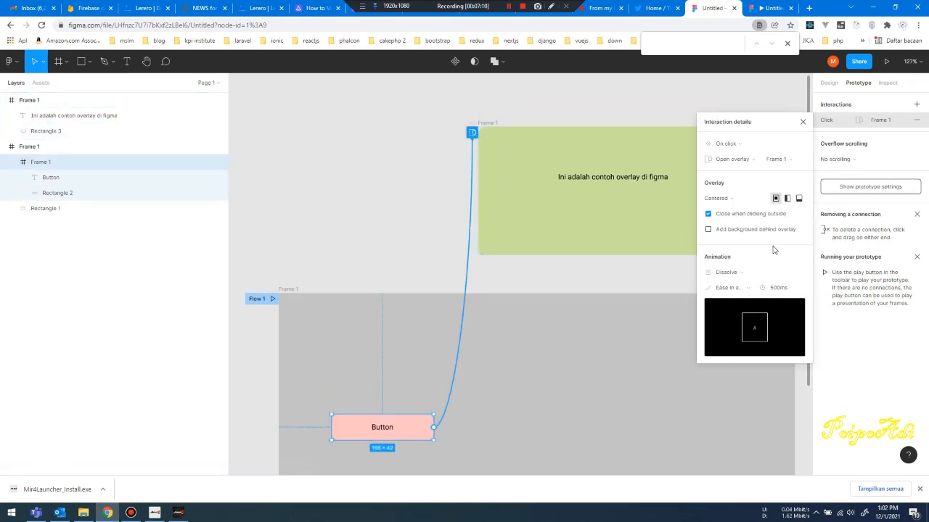
click(714, 198)
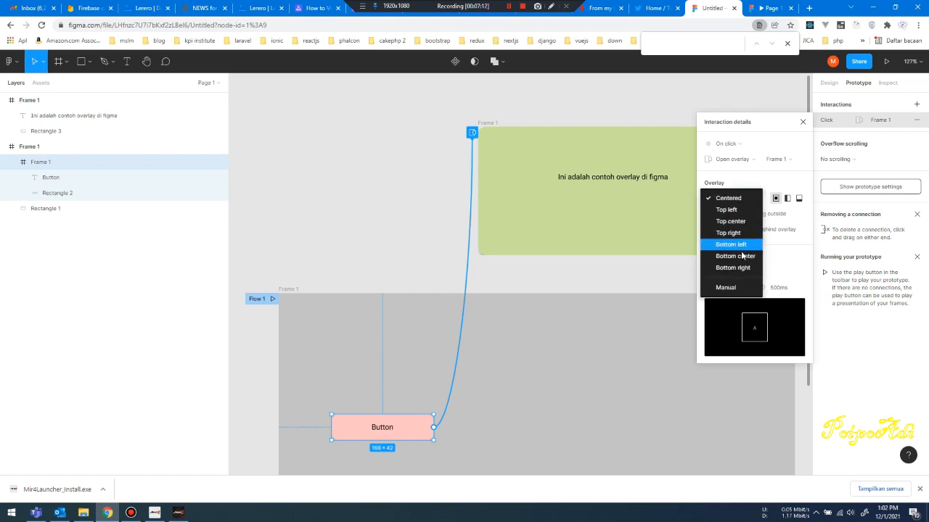
click(725, 288)
- Place the green overlay preview inside the grey frame, beside the button on its right and clear of it
scroll(540, 292, down, 5)
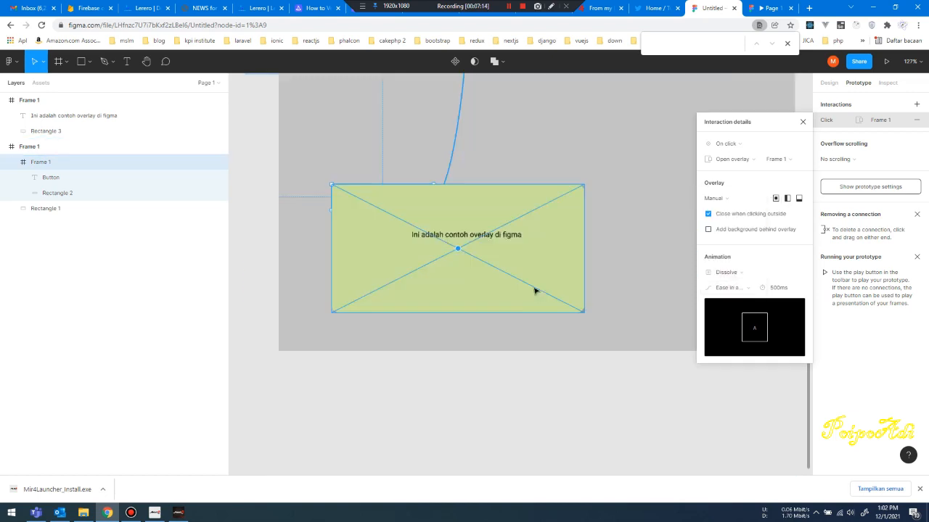
scroll(567, 280, up, 5)
scroll(508, 294, down, 5)
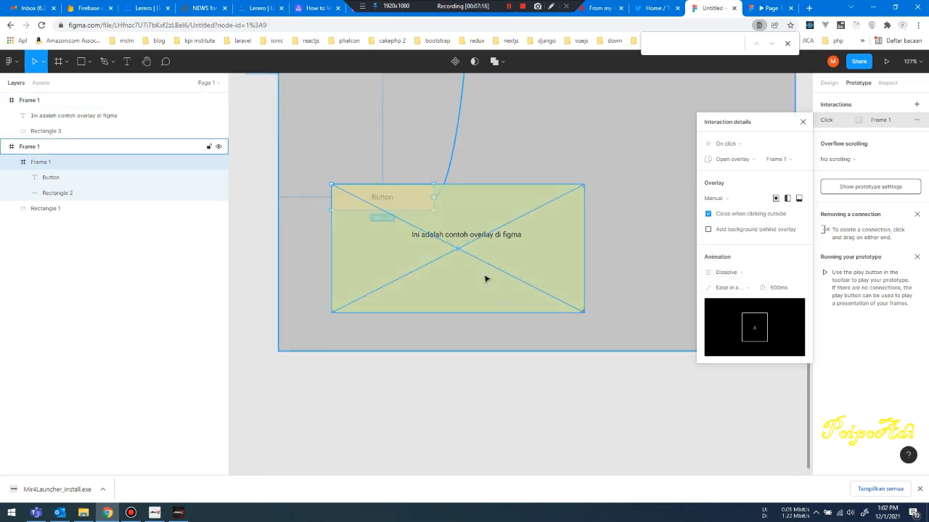
scroll(486, 278, up, 3)
drag(463, 330, 583, 266)
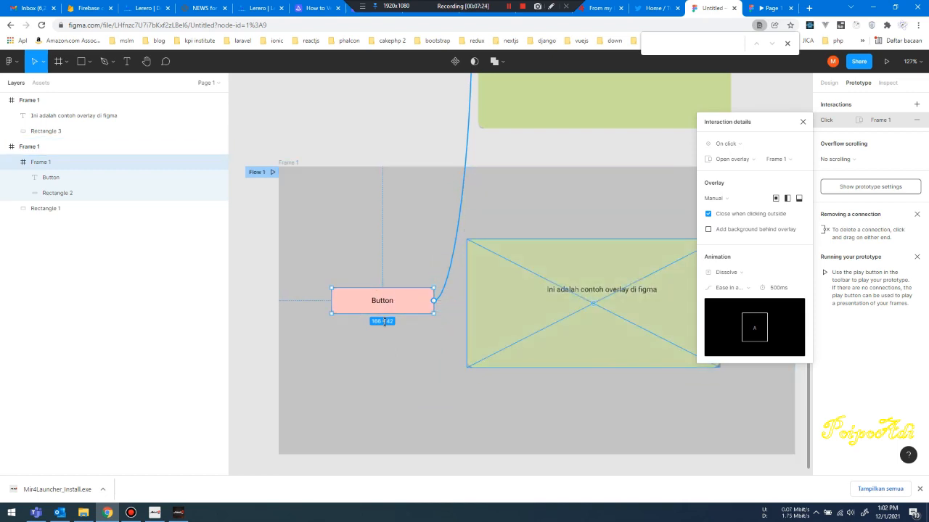
drag(584, 344, 602, 312)
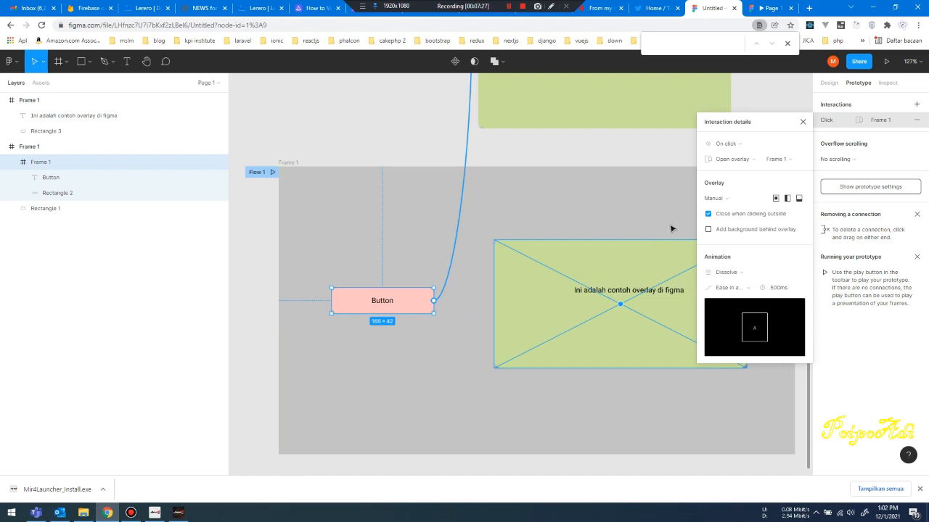
click(744, 205)
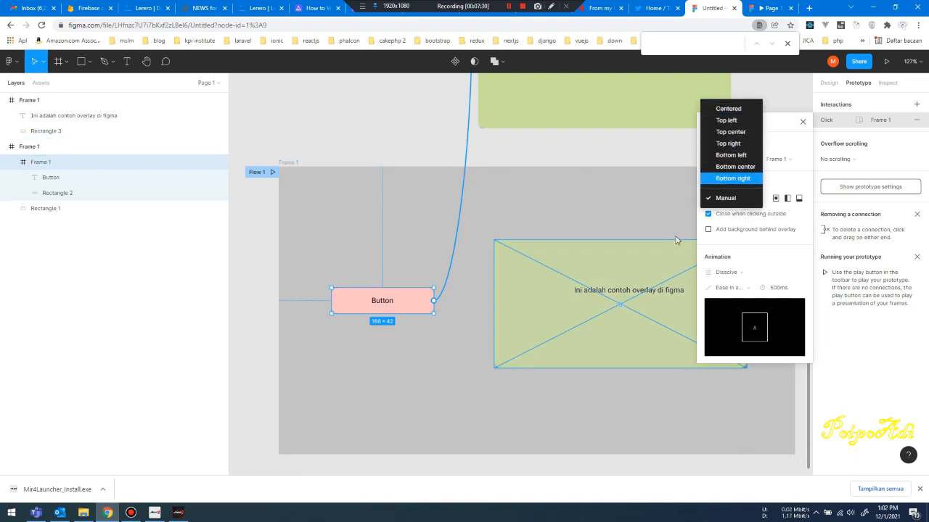
click(587, 145)
scroll(595, 218, up, 2)
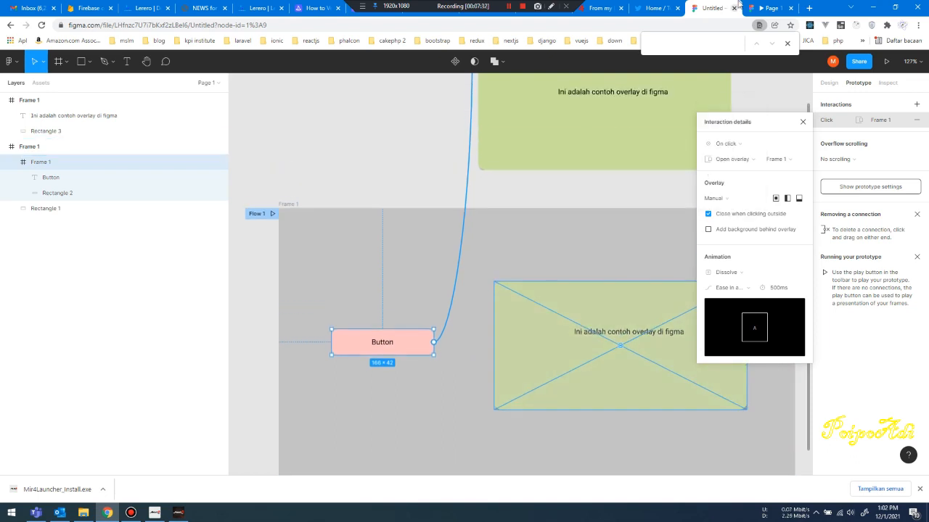
- Test the manually positioned overlay in the prototype preview by repeatedly opening it from the button and dismissing it
click(768, 8)
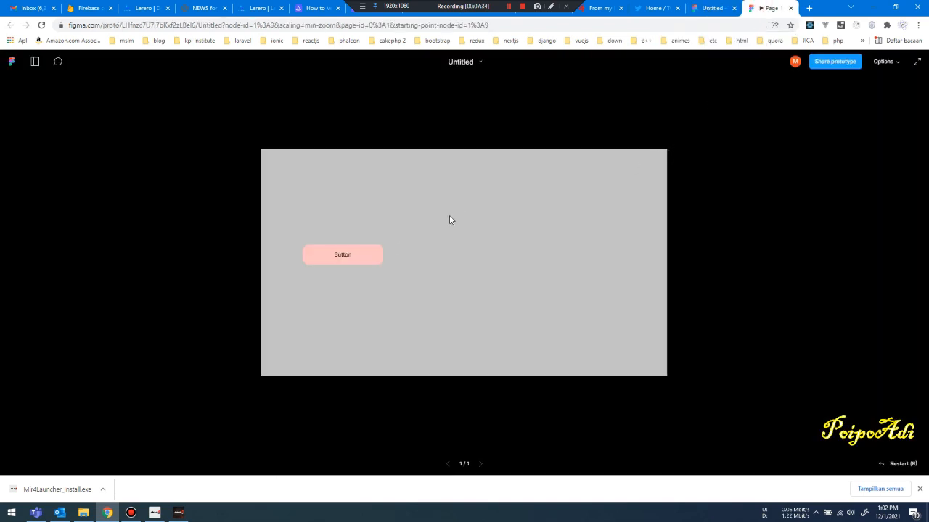
click(367, 255)
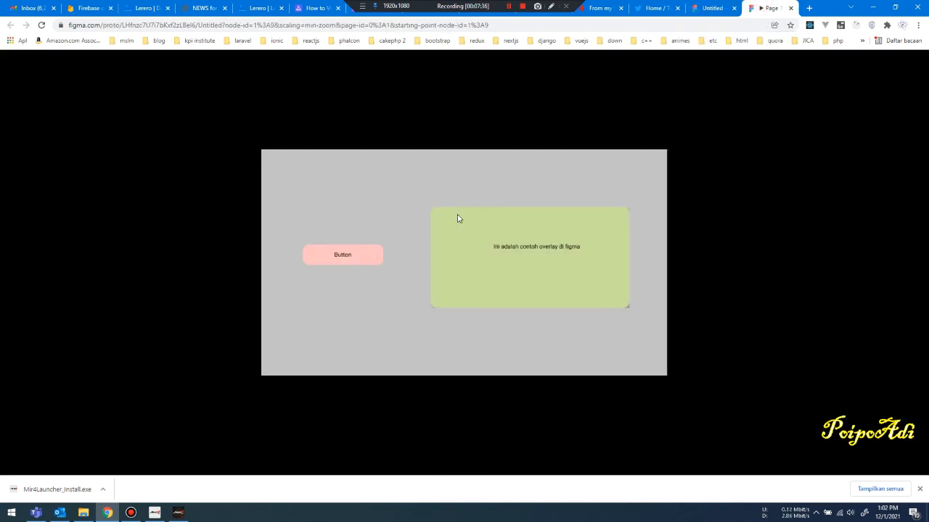
click(385, 353)
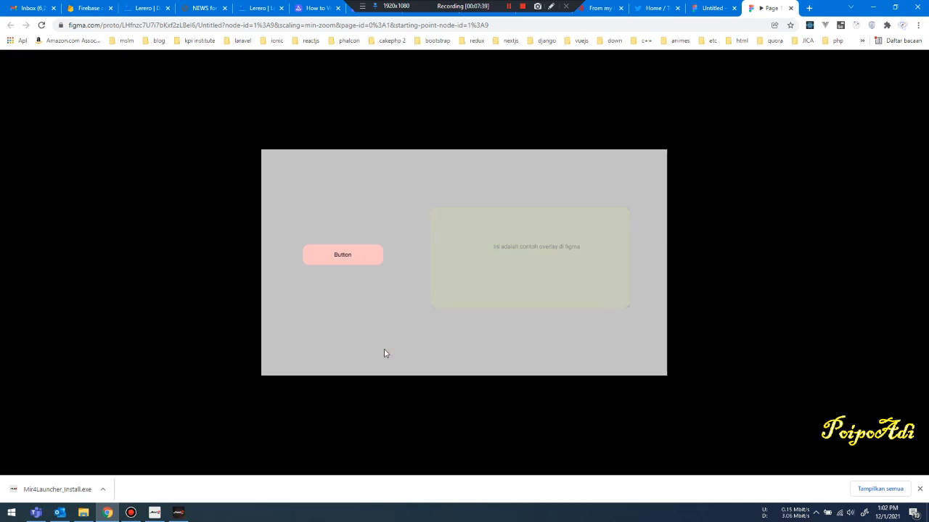
click(349, 255)
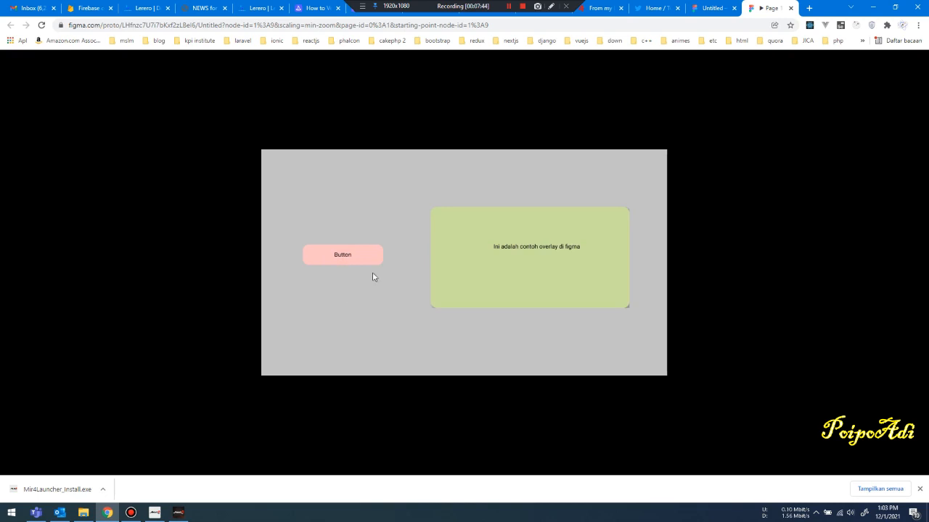
click(346, 261)
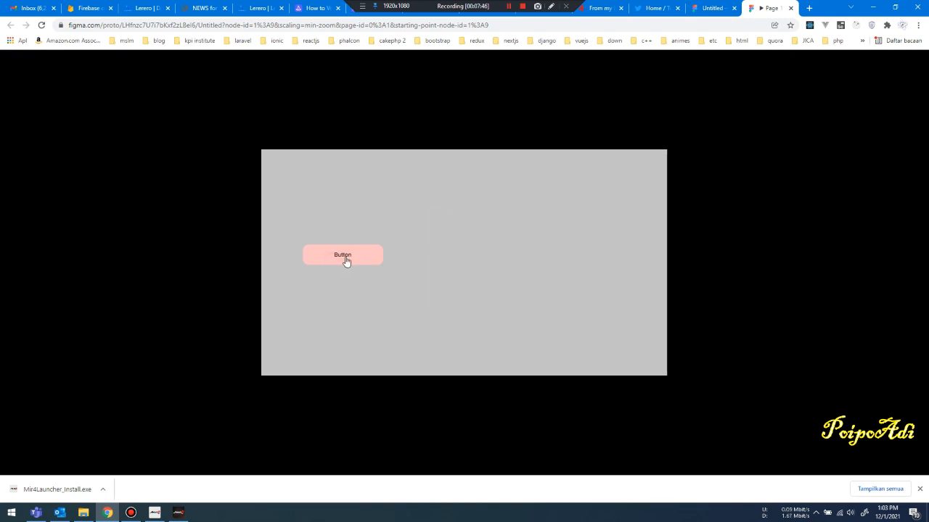
click(353, 260)
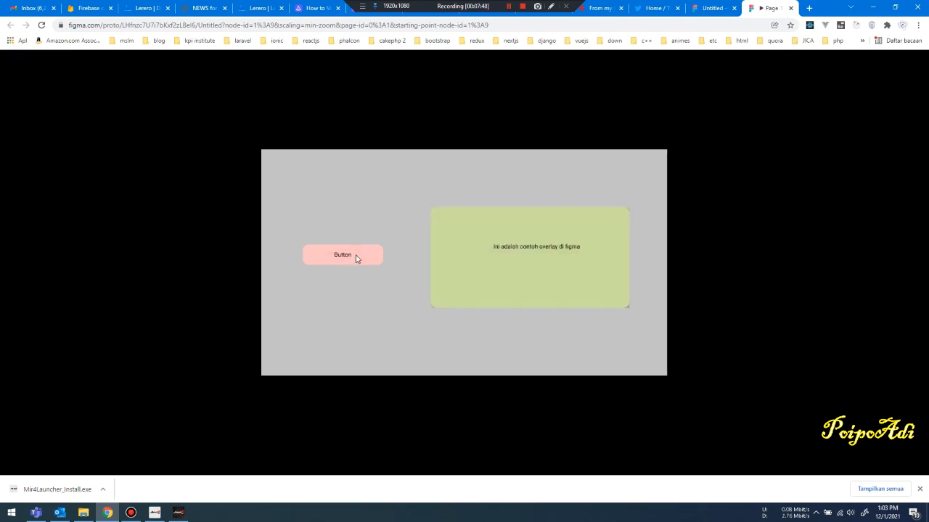
click(355, 259)
- Reposition the overlay preview further left so it partly covers the button, and relaunch the prototype preview
click(711, 8)
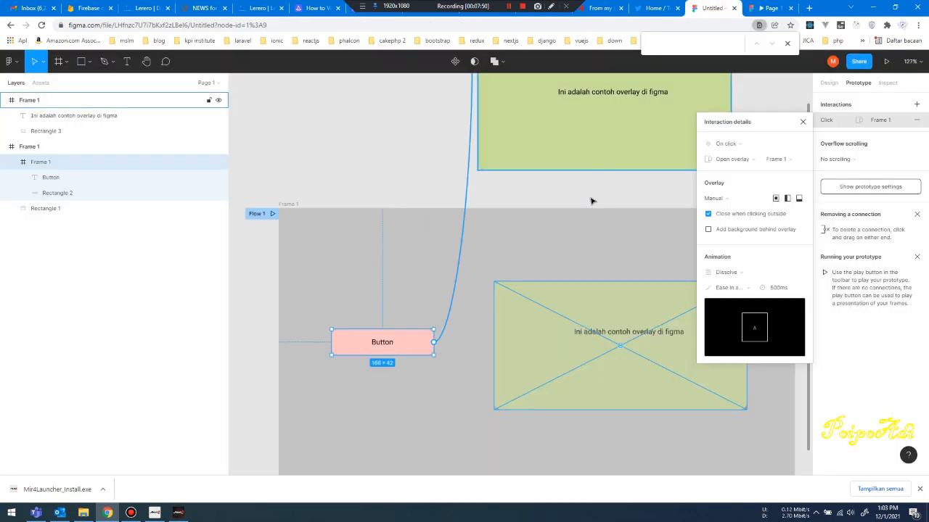
scroll(592, 226, up, 1)
scroll(593, 225, up, 2)
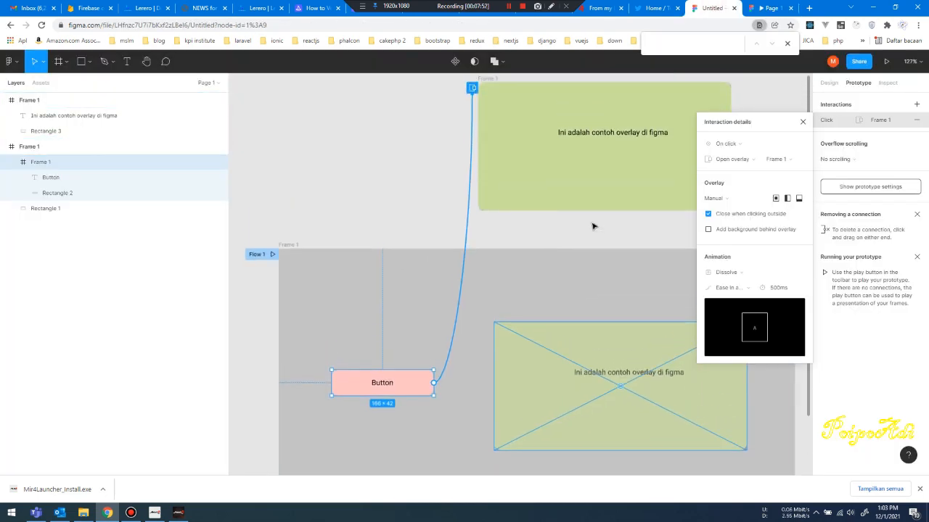
scroll(551, 295, down, 10)
key(alt)
drag(580, 288, 487, 276)
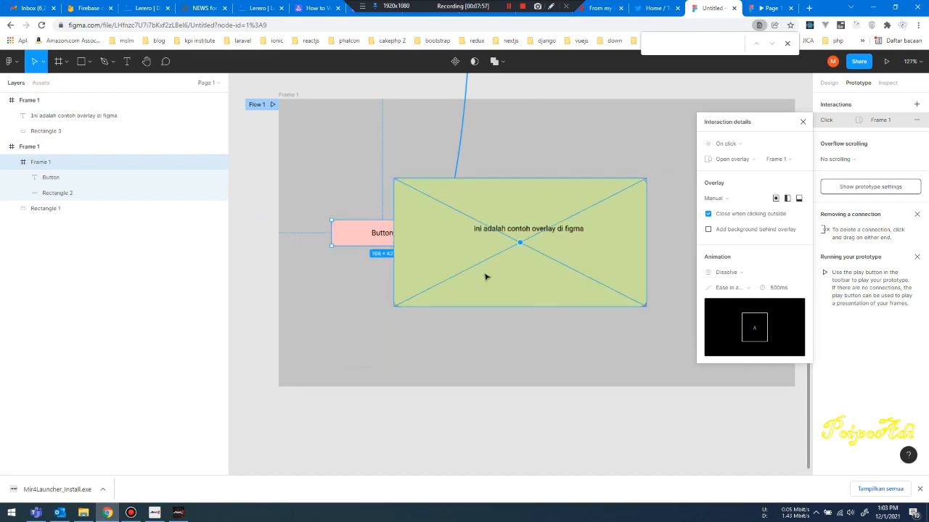
click(885, 61)
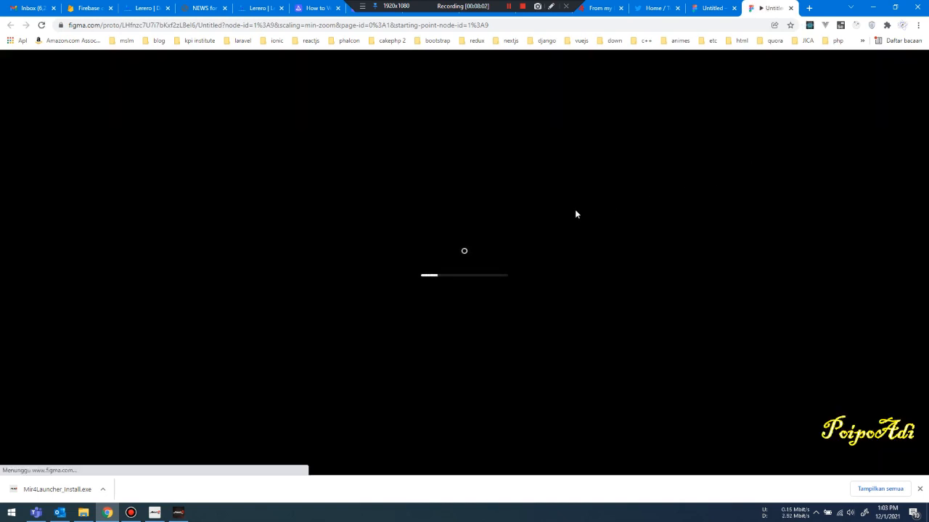
click(183, 514)
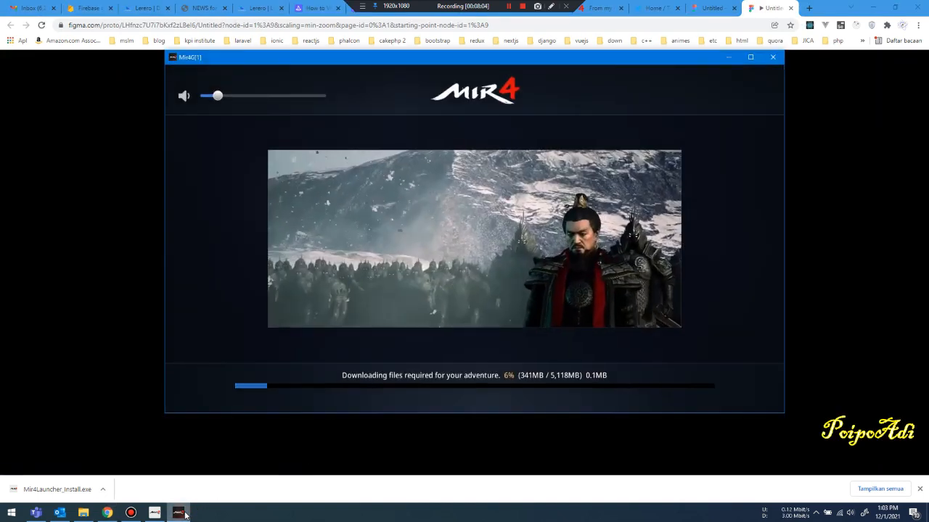
click(184, 514)
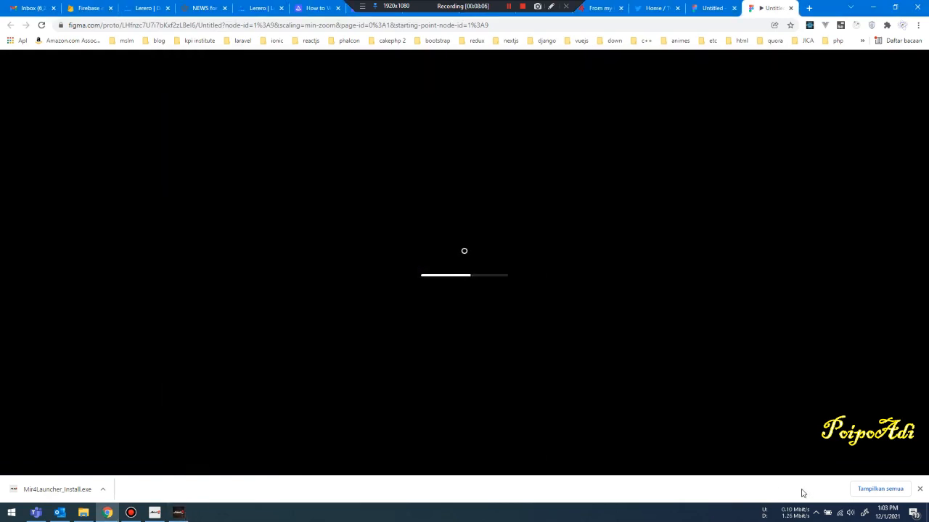
- Return to the design file, keep On click as the trigger, and enable a background behind the overlay
click(711, 8)
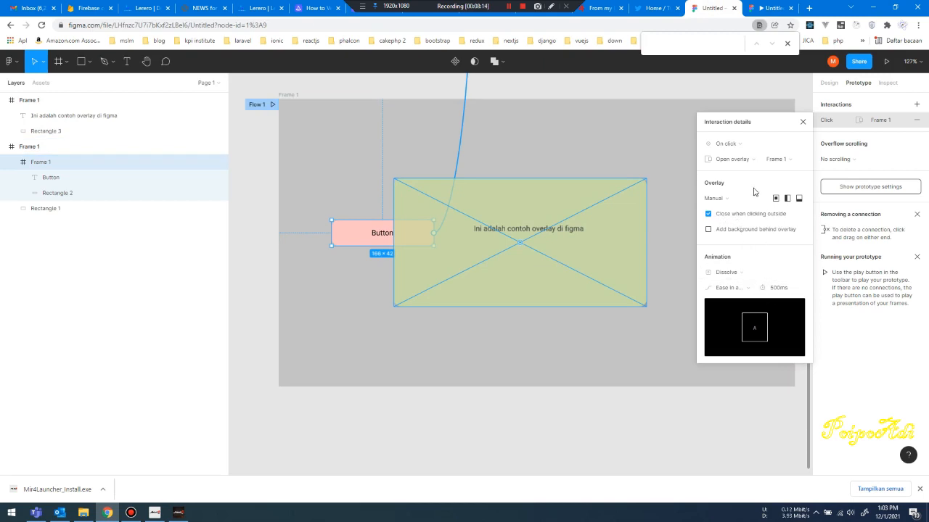
click(738, 144)
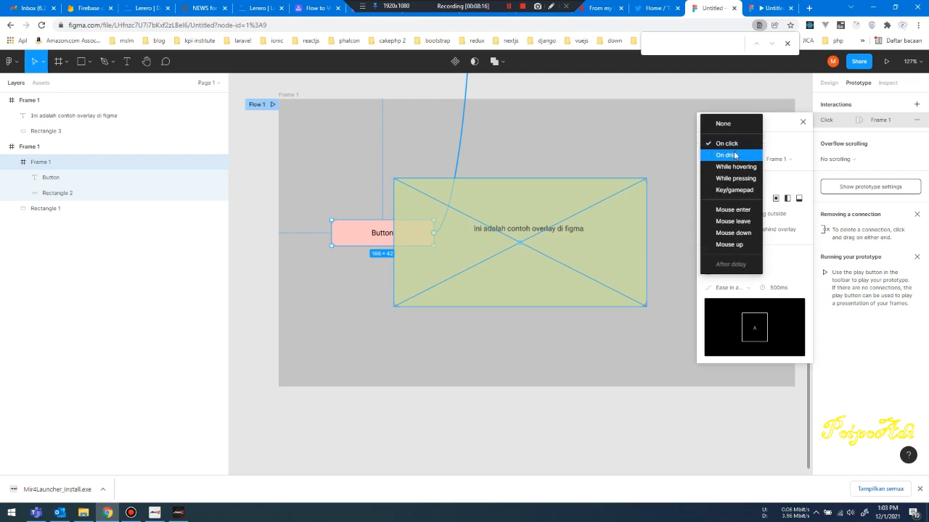
click(775, 127)
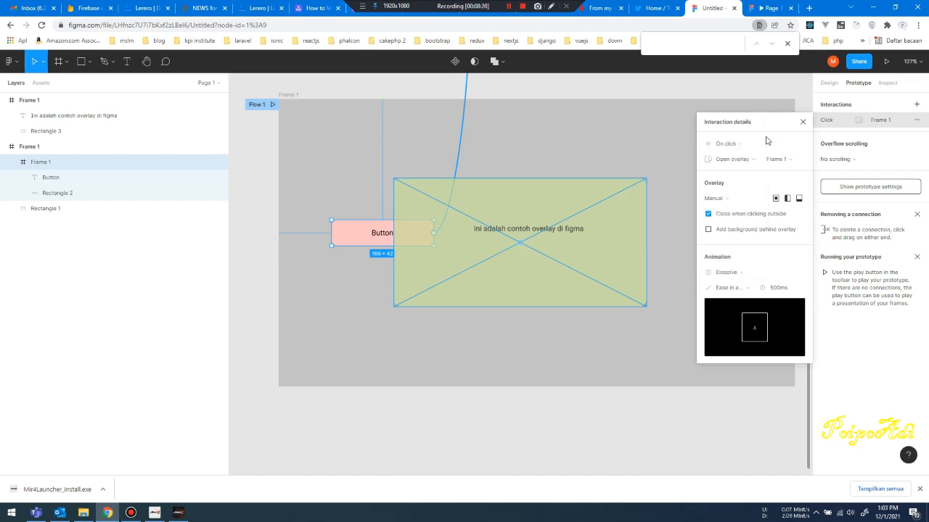
click(749, 232)
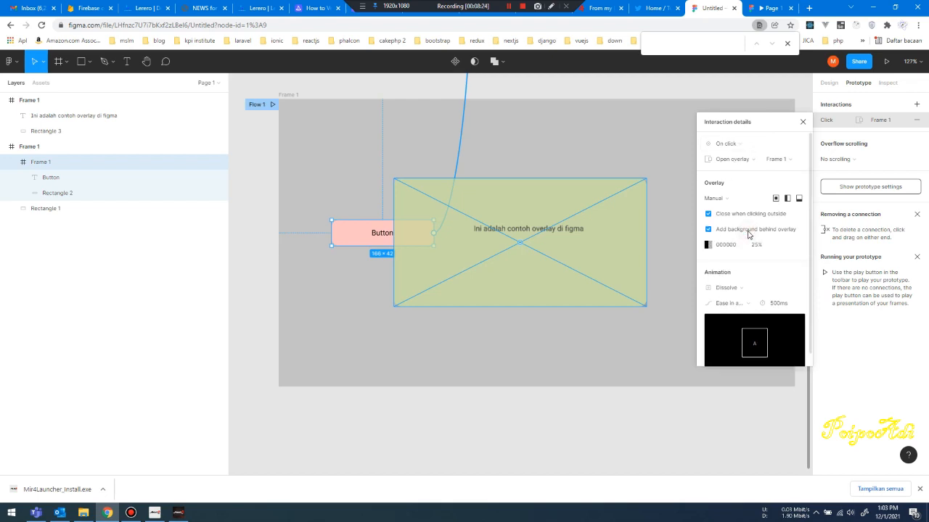
- Set the colour of the background behind the overlay to red E14848
click(721, 247)
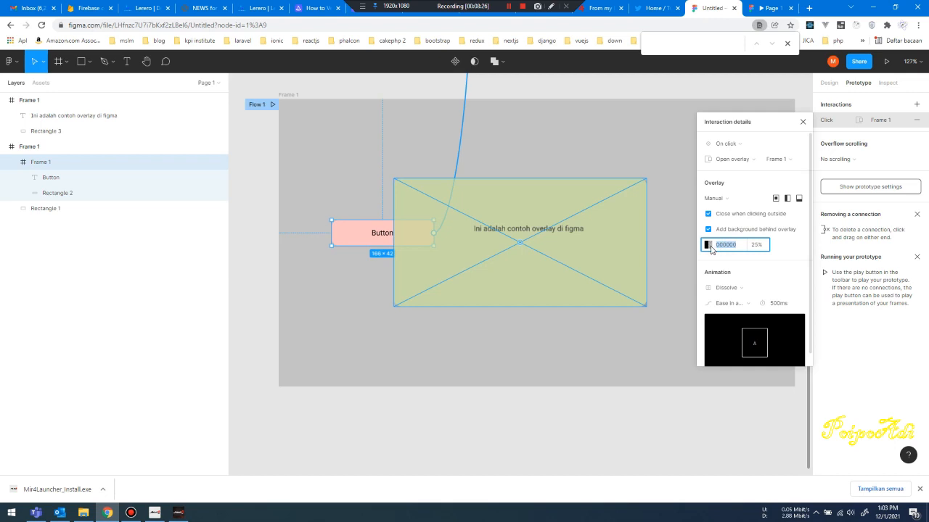
click(708, 244)
click(654, 265)
click(640, 263)
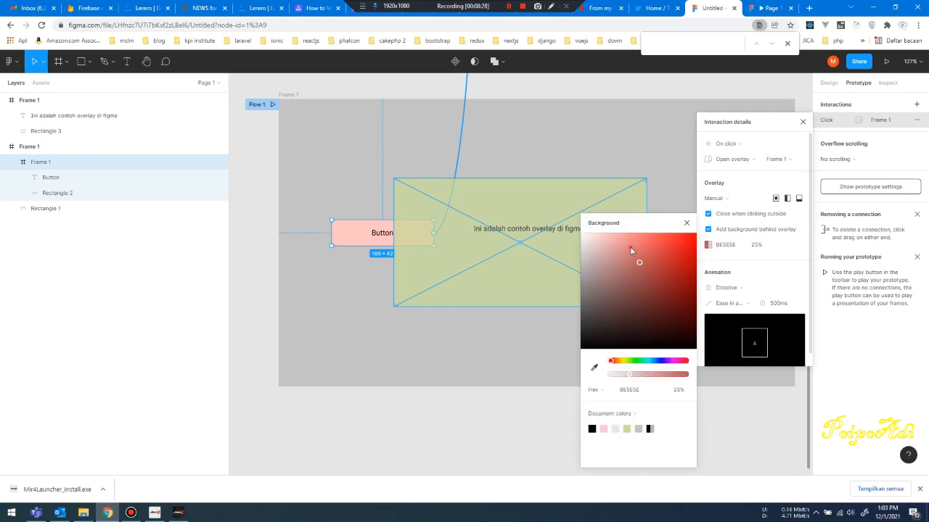
click(637, 262)
click(645, 283)
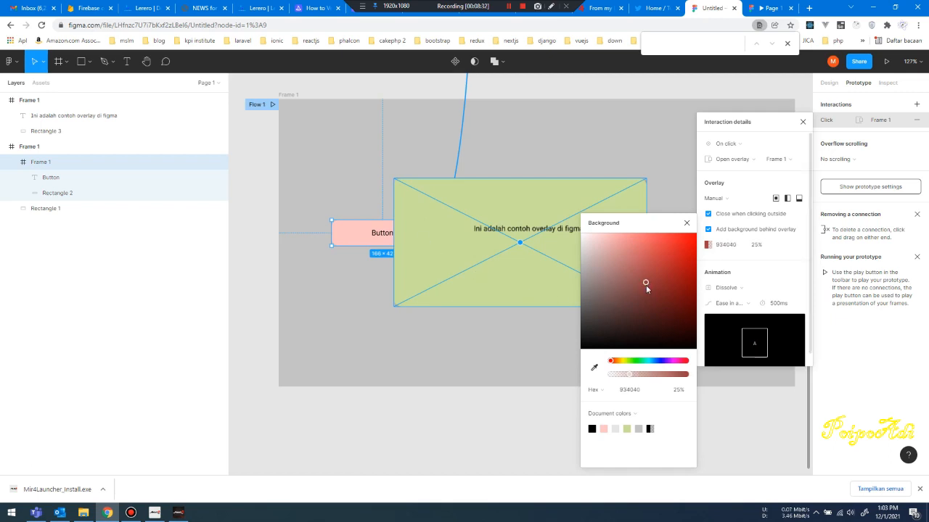
click(659, 247)
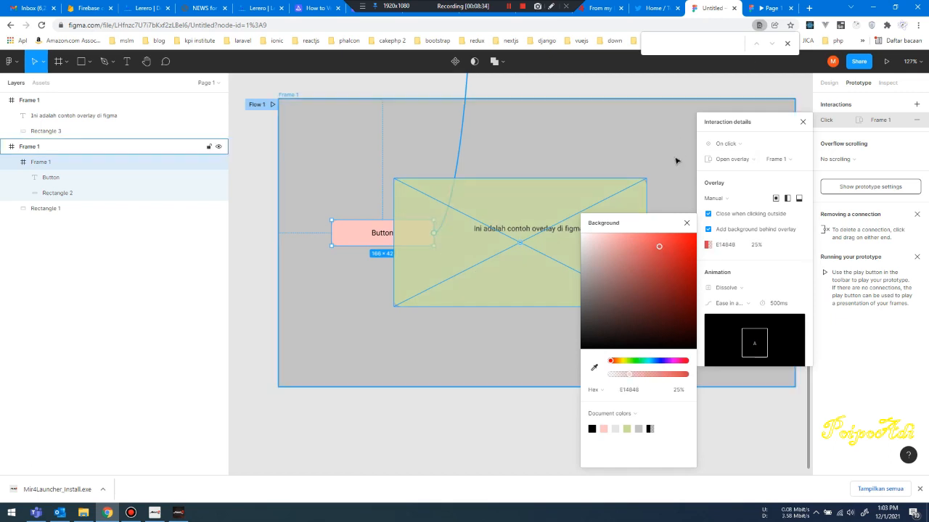
click(714, 87)
- Test the tinted overlay background in the prototype preview by repeatedly opening the overlay from the button and dismissing it from outside
click(770, 9)
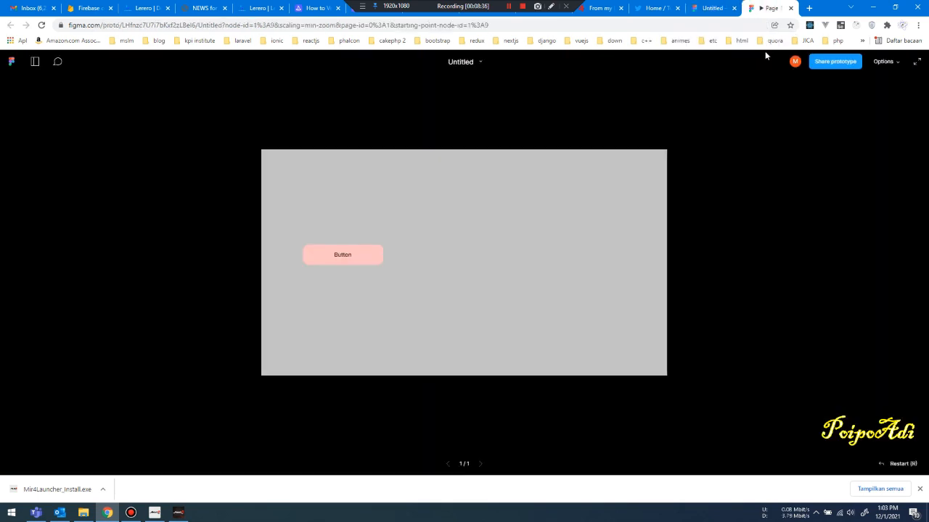
click(346, 259)
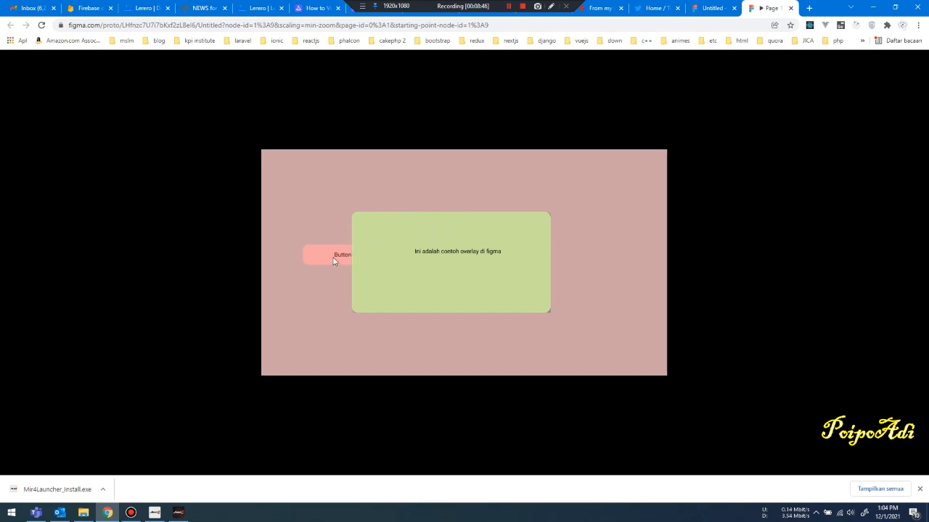
click(615, 219)
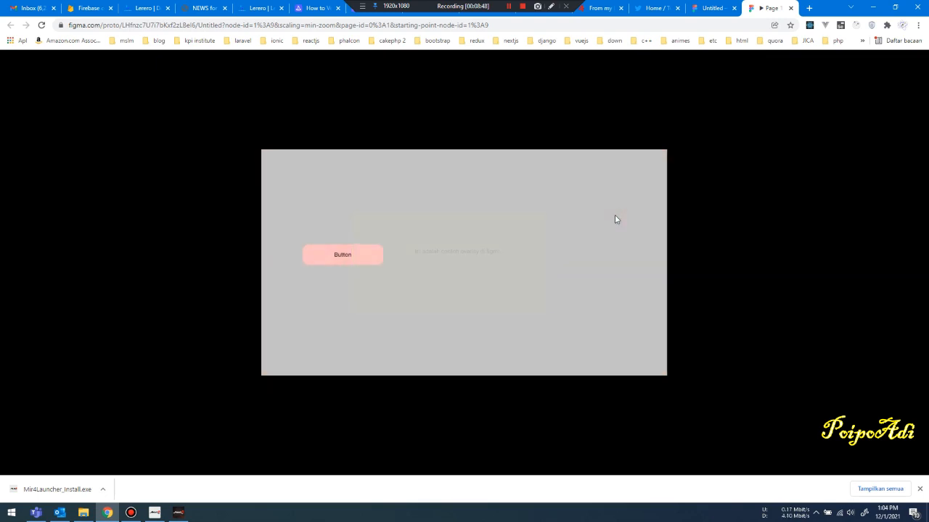
click(341, 255)
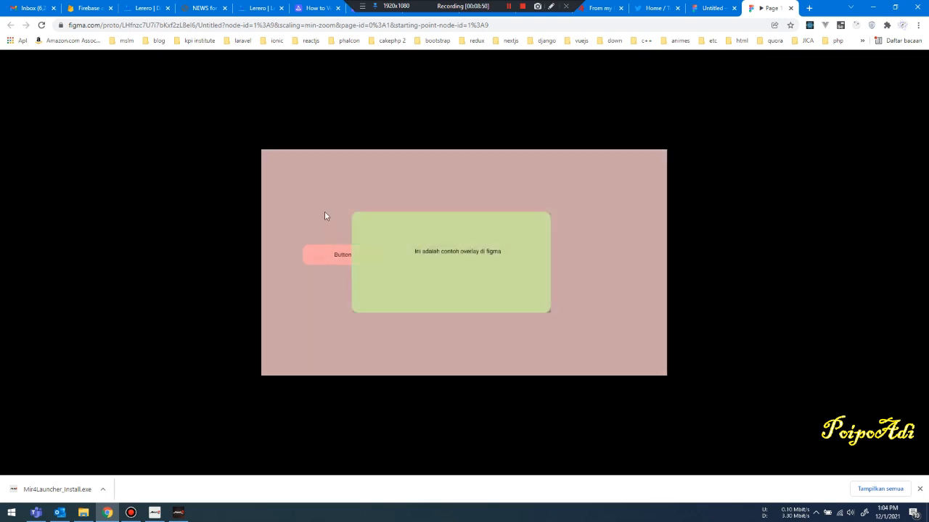
click(312, 193)
click(331, 255)
click(349, 290)
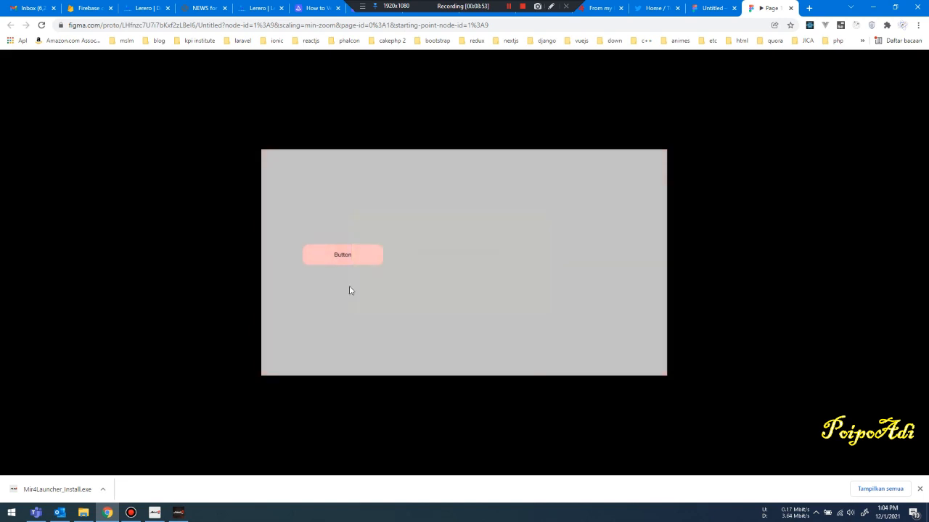
- Return to the design file and open the interaction details of the connection between the button and the green frame
click(711, 8)
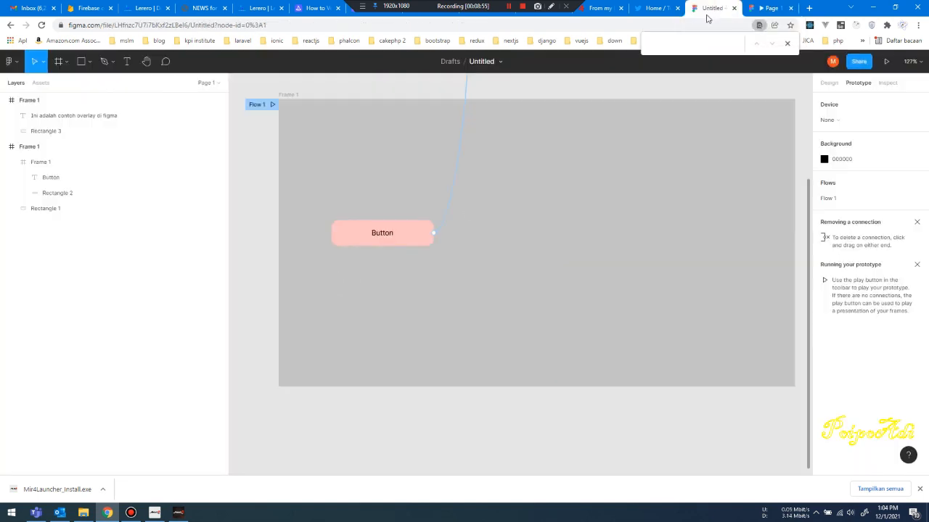
click(685, 202)
scroll(685, 201, up, 5)
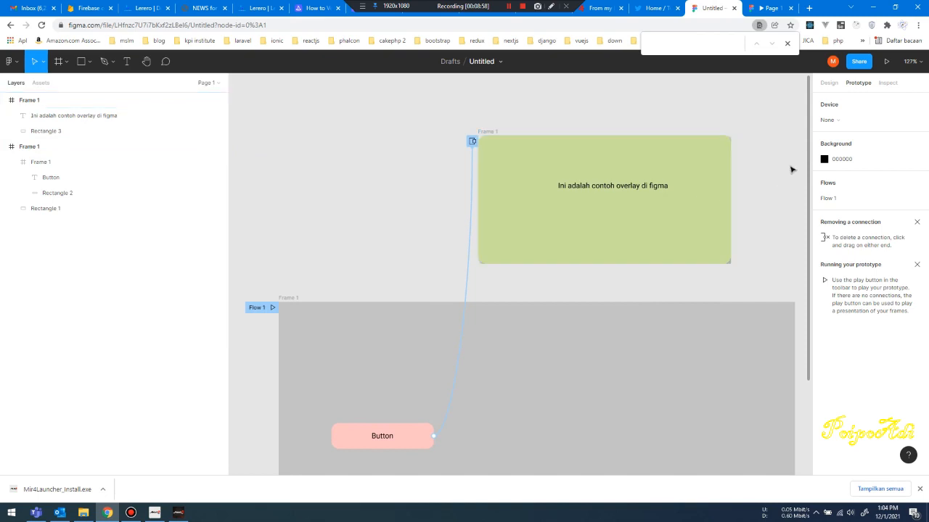
click(472, 141)
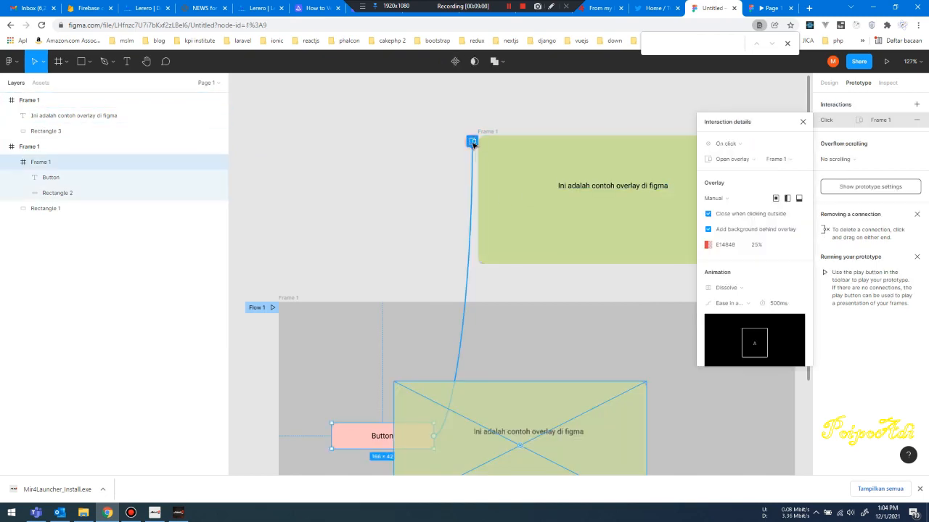